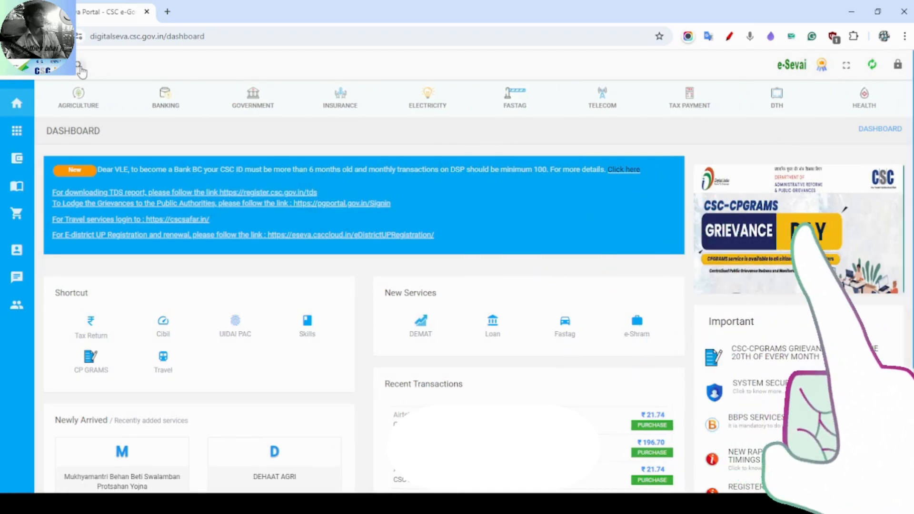
# - Search the Digital Seva dashboard's services for 'n' to bring up NSDL PAN Services
pyautogui.click(81, 70)
pyautogui.write('nsdl')
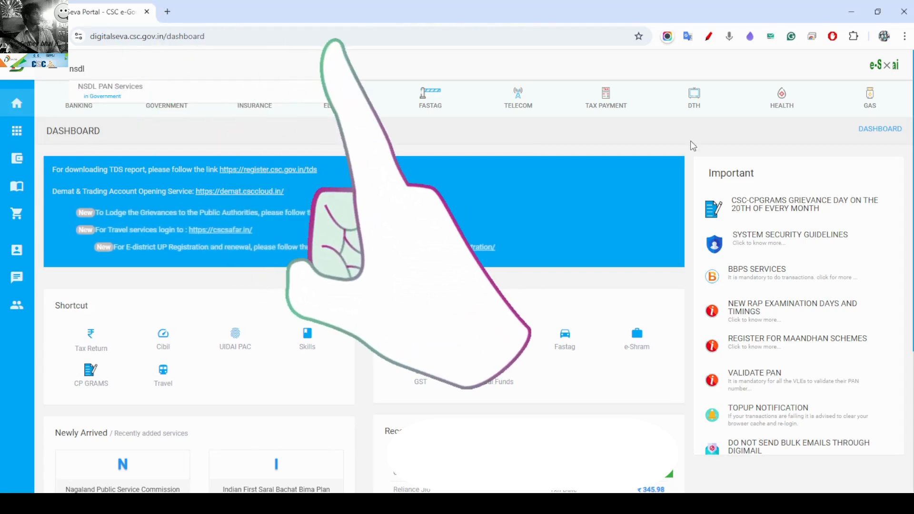
# - Open NSDL PAN Services and log in with Digital Seva Connect to reach its dashboard
pyautogui.click(114, 90)
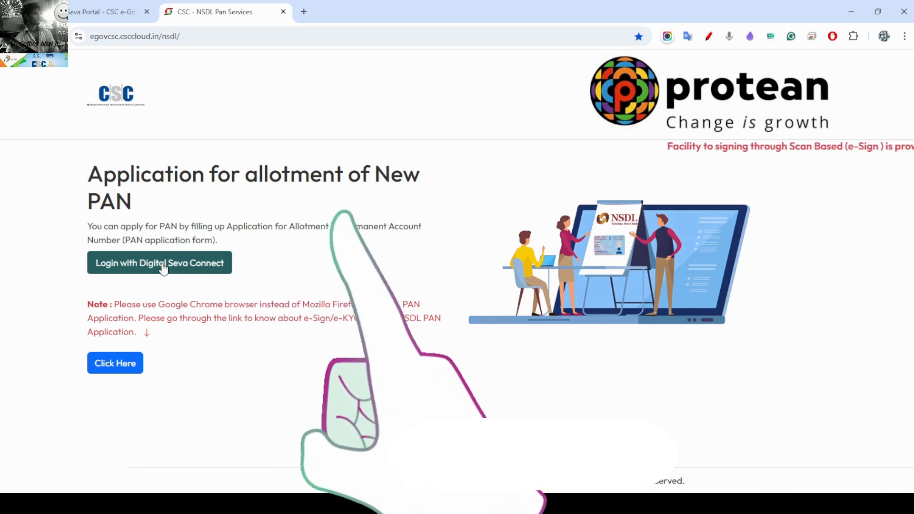
pyautogui.click(163, 268)
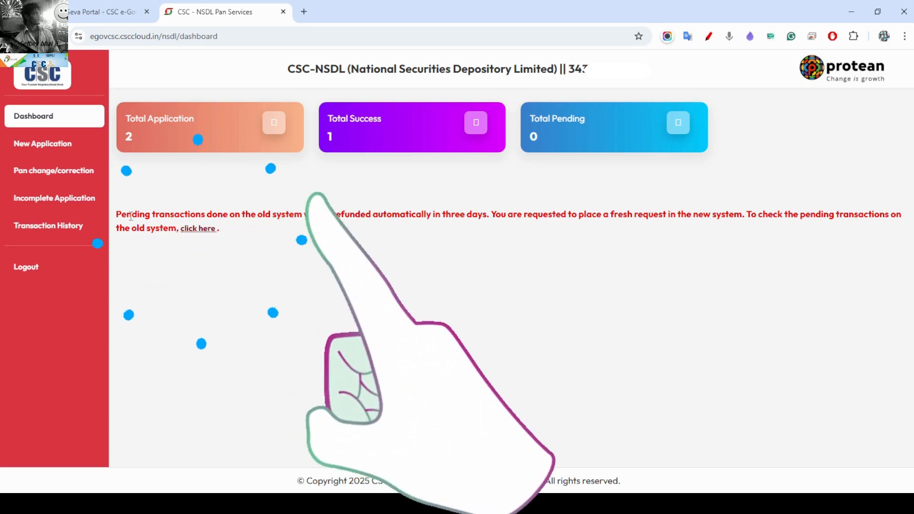
# - Use the red notice's 'click here' link to open the old pending-transactions page in a new tab
pyautogui.moveTo(117, 214); pyautogui.dragTo(262, 231)
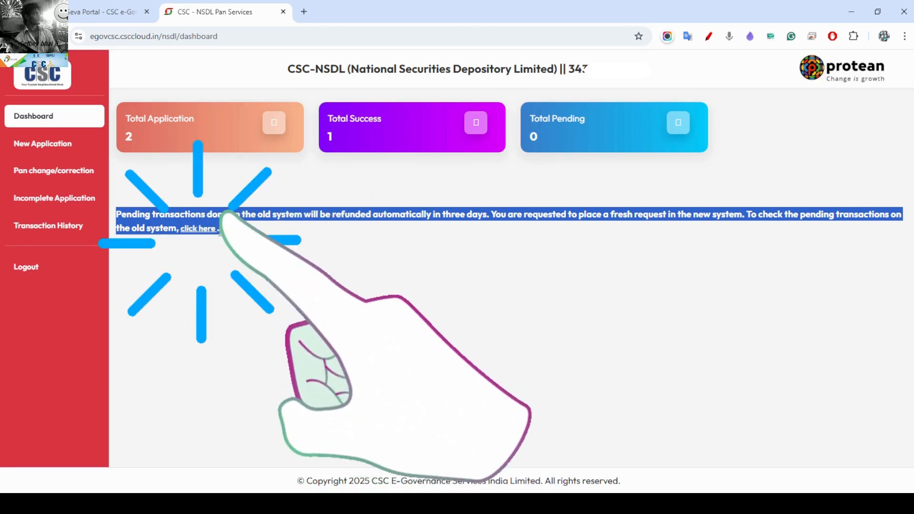
pyautogui.click(221, 233)
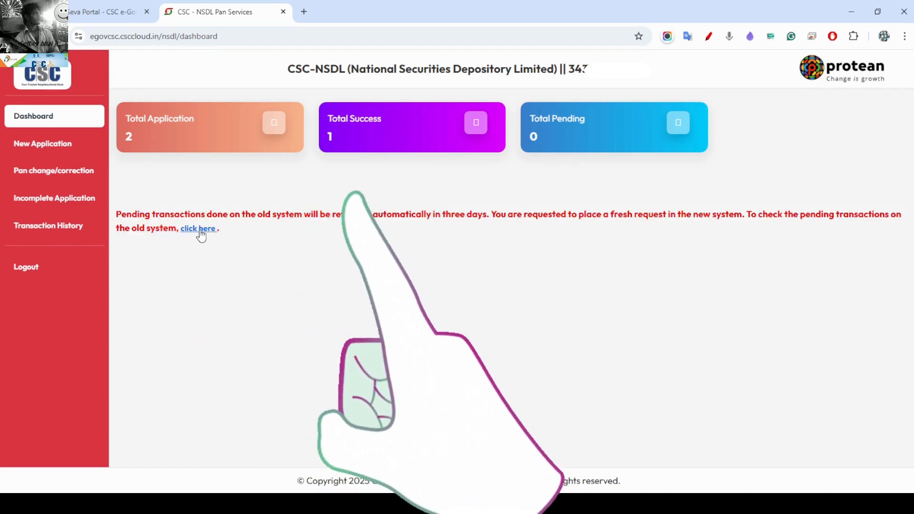
pyautogui.click(199, 229)
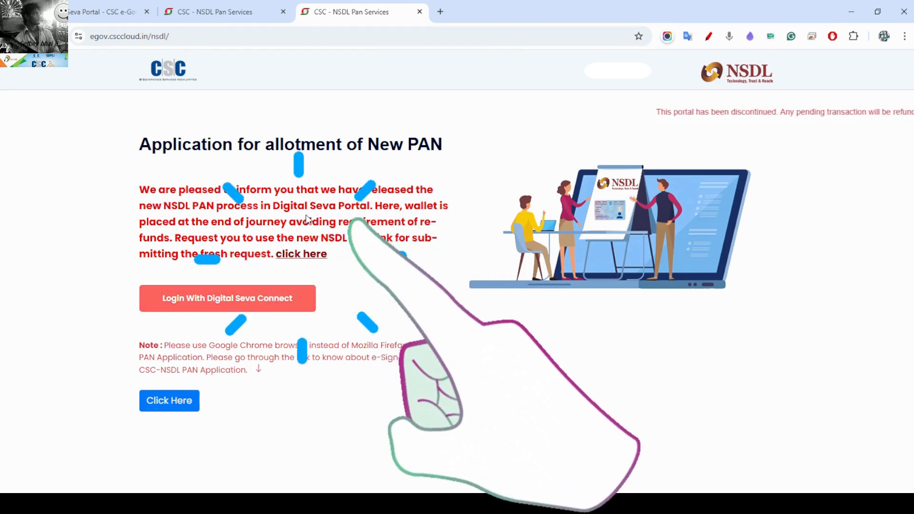
# - Follow the old page's 'click here' link to the new egovcsc NSDL PAN dashboard
pyautogui.click(300, 257)
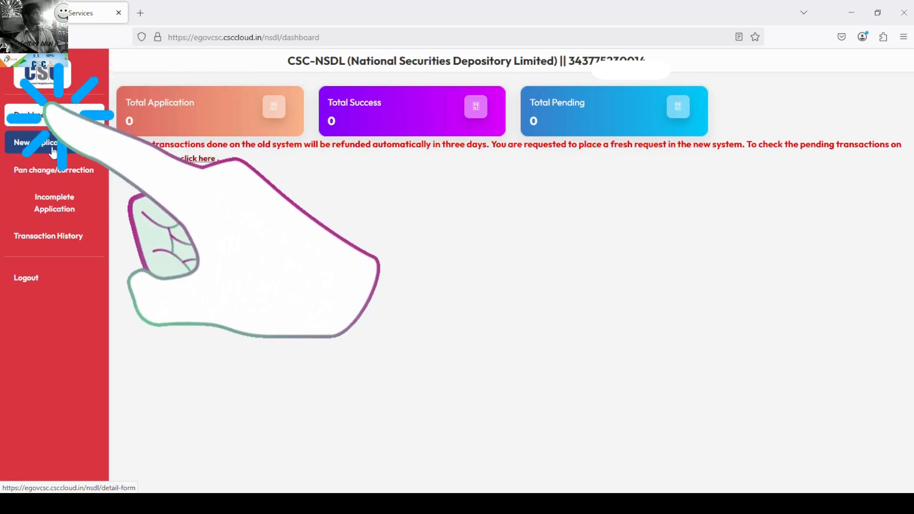
# - Start a New PAN Application with e-KYC as the online application mode
pyautogui.click(54, 153)
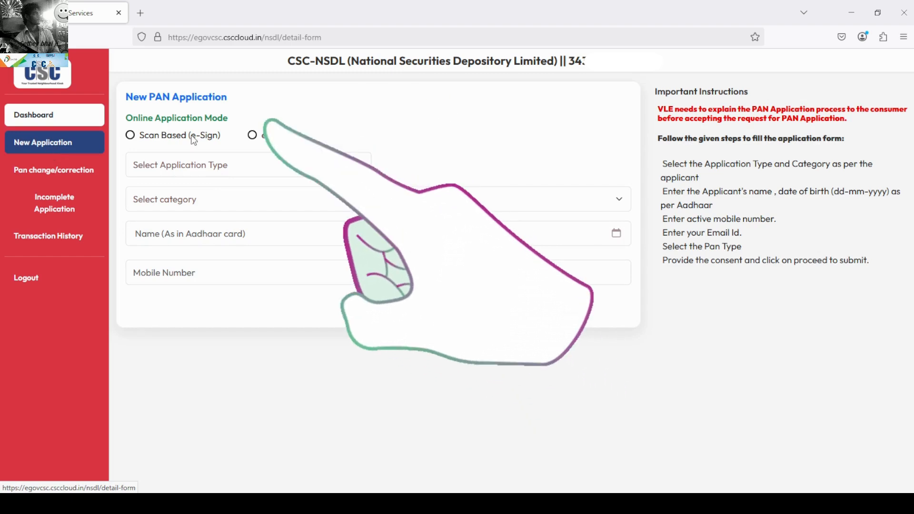
pyautogui.click(263, 142)
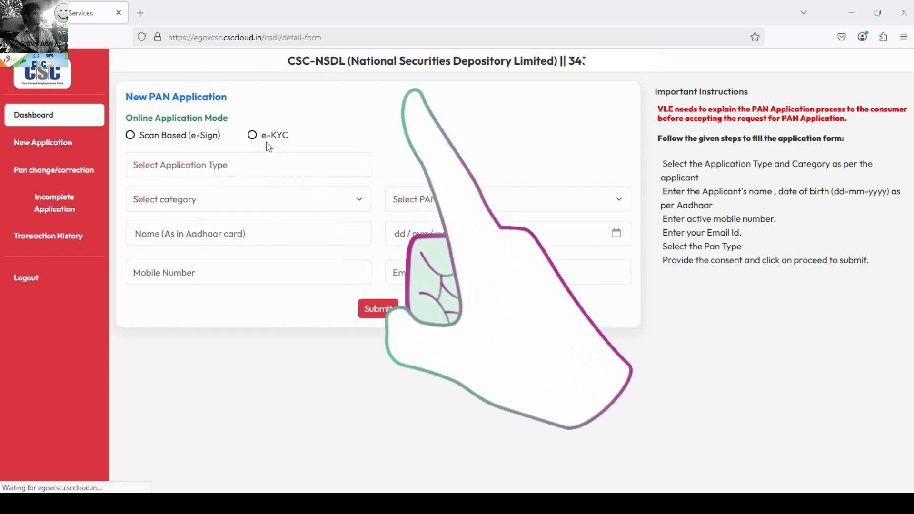
pyautogui.click(261, 140)
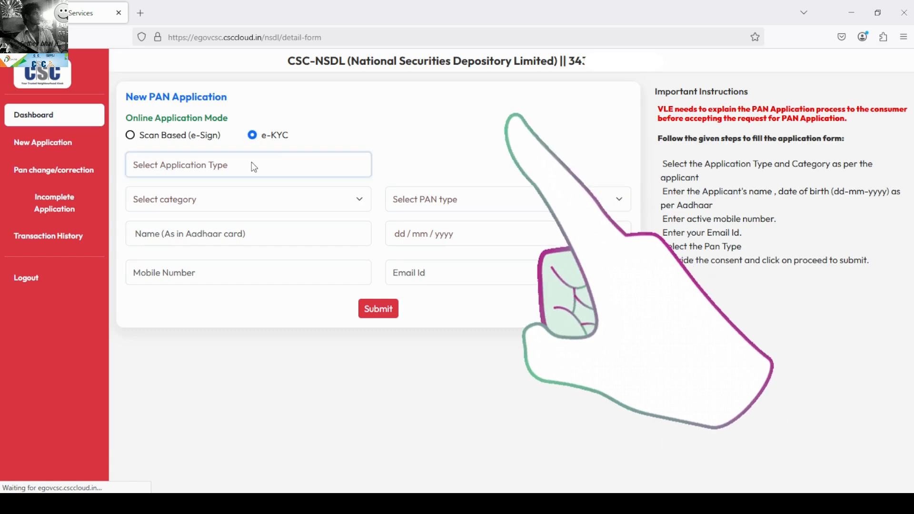
pyautogui.click(252, 164)
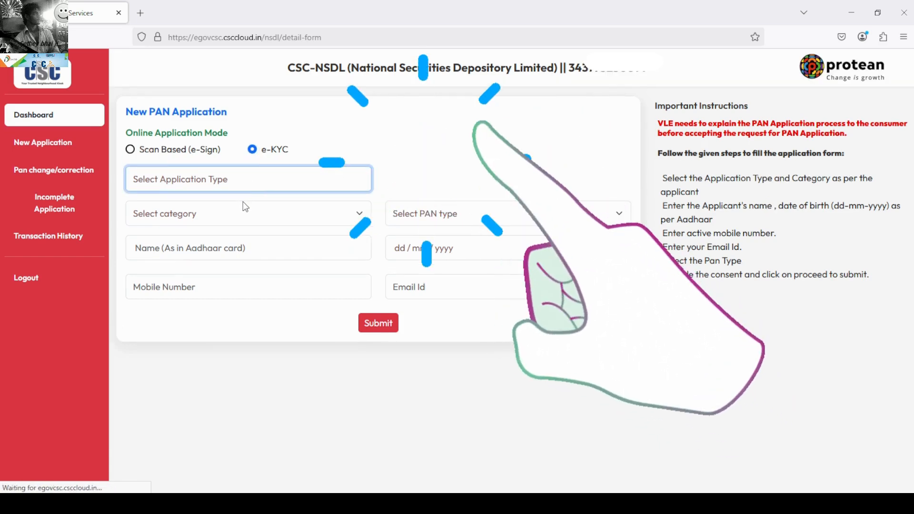
# - Choose Form 49A Indian Citizen, INDIVIDUAL, Physical PAN Card/E-PAN Card, and enter the applicant's details
pyautogui.click(243, 201)
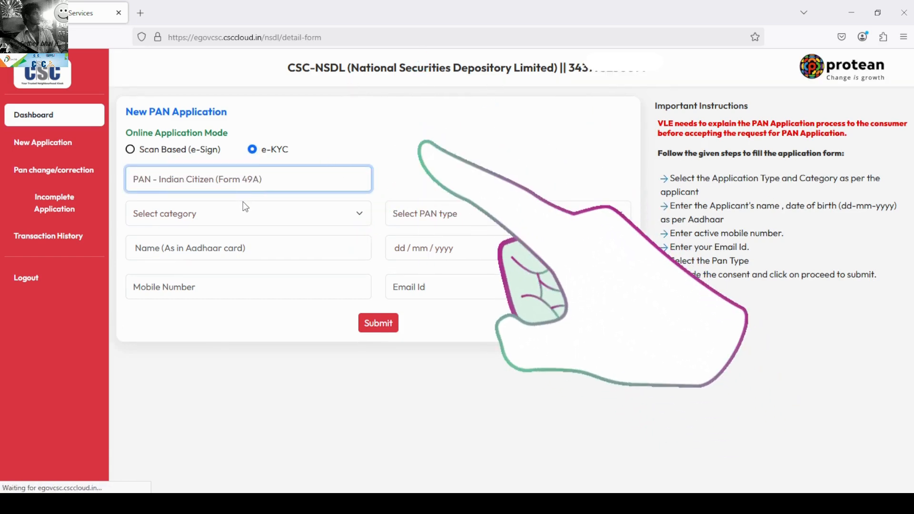
pyautogui.click(263, 222)
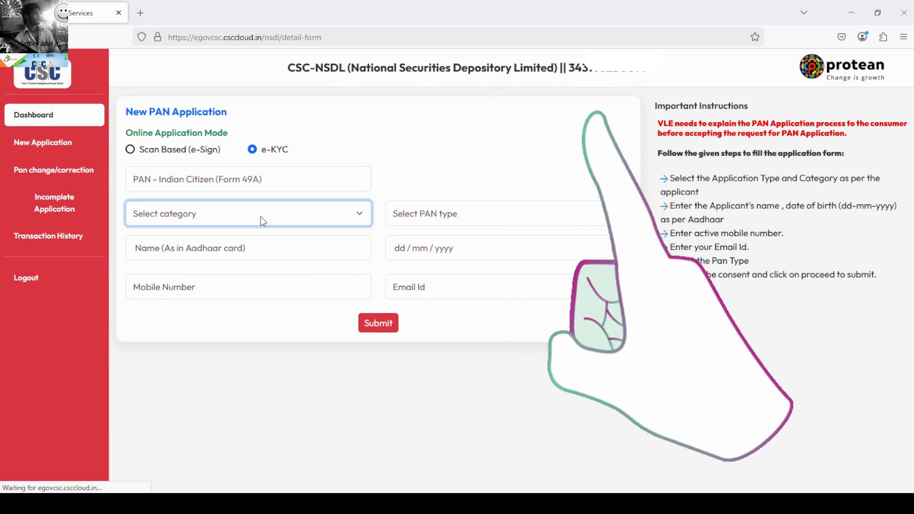
pyautogui.click(233, 250)
pyautogui.click(416, 215)
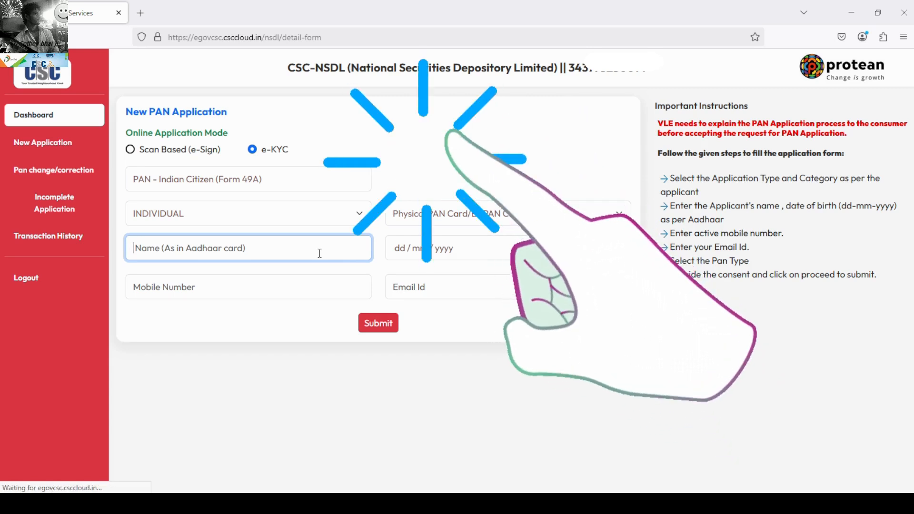
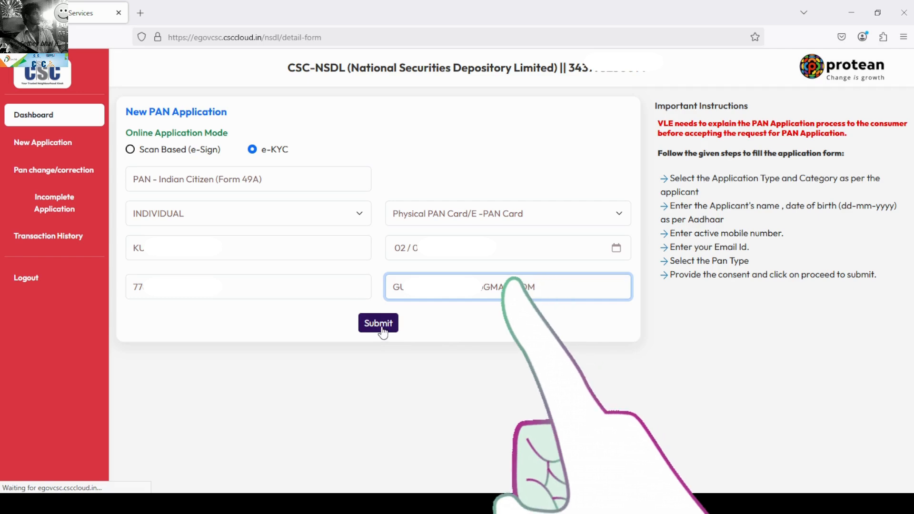
# - Submit the applicant details, review the 107.0 summary, and proceed to NSDL
pyautogui.click(379, 325)
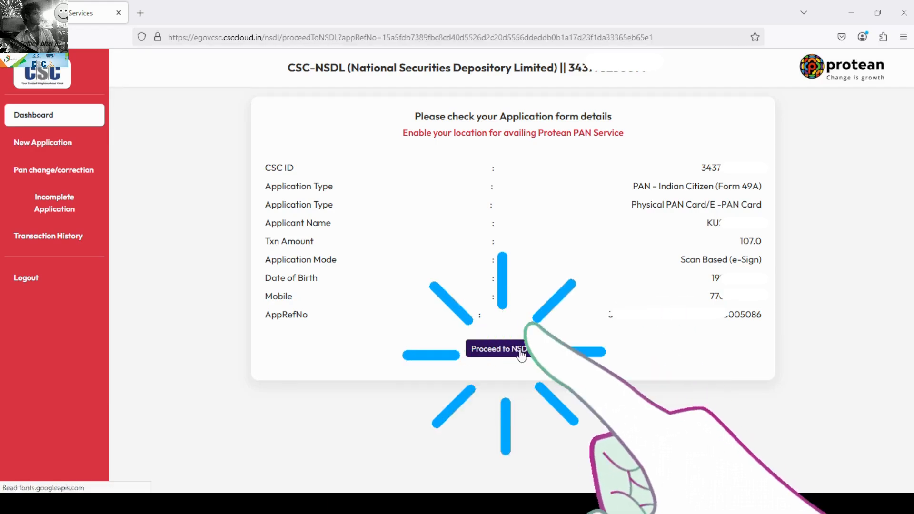
pyautogui.click(520, 353)
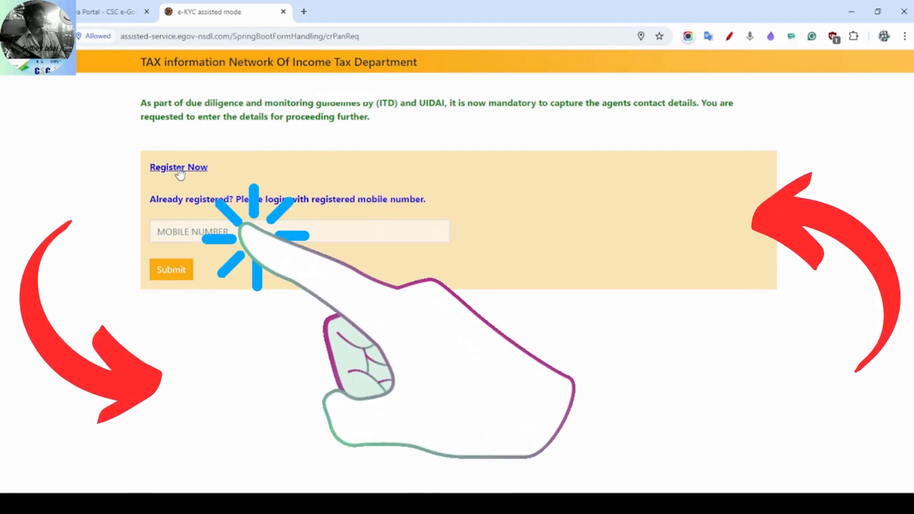
# - Choose 'Register Now' to open the VLE agent registration form
pyautogui.click(180, 169)
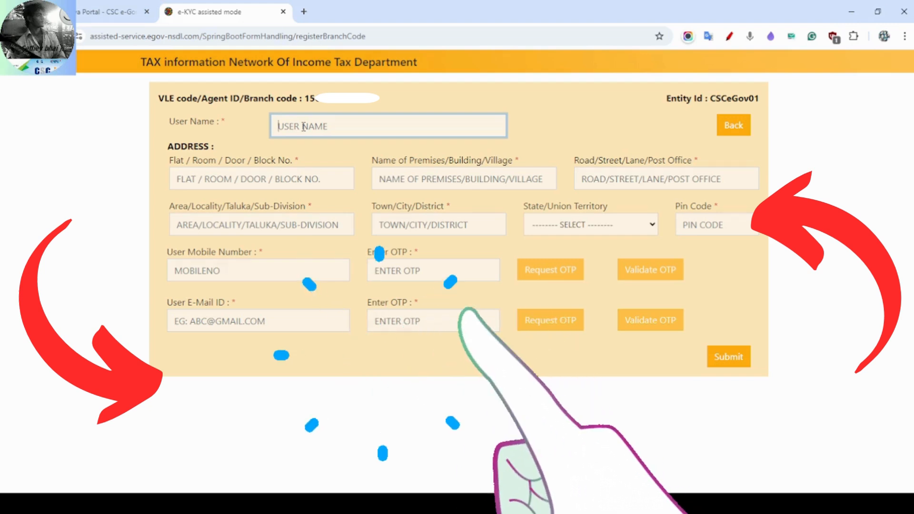
# - Fill the agent's address, then request and validate the e-mail and mobile one-time passwords
pyautogui.click(294, 176)
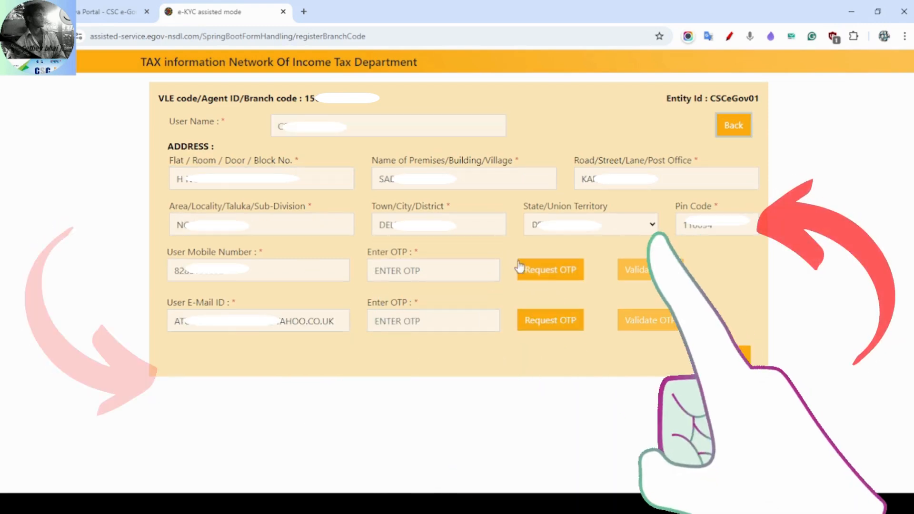
pyautogui.click(519, 267)
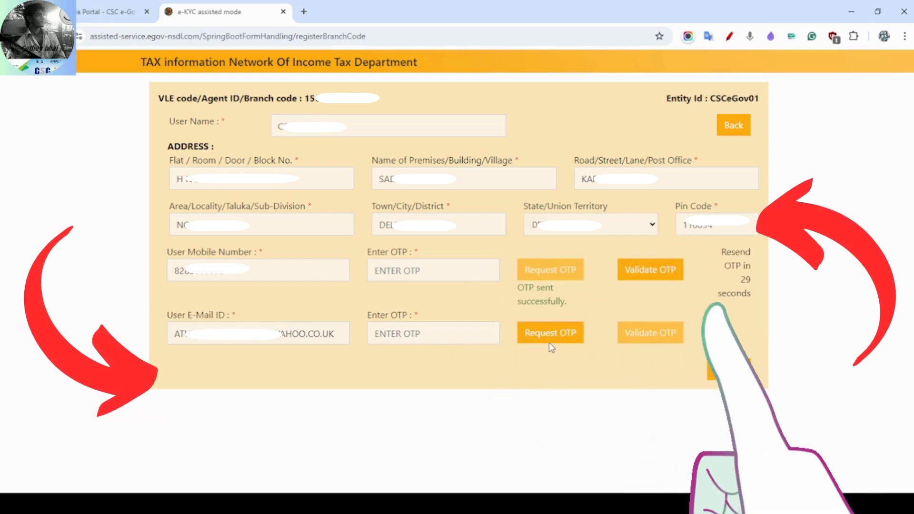
pyautogui.click(548, 335)
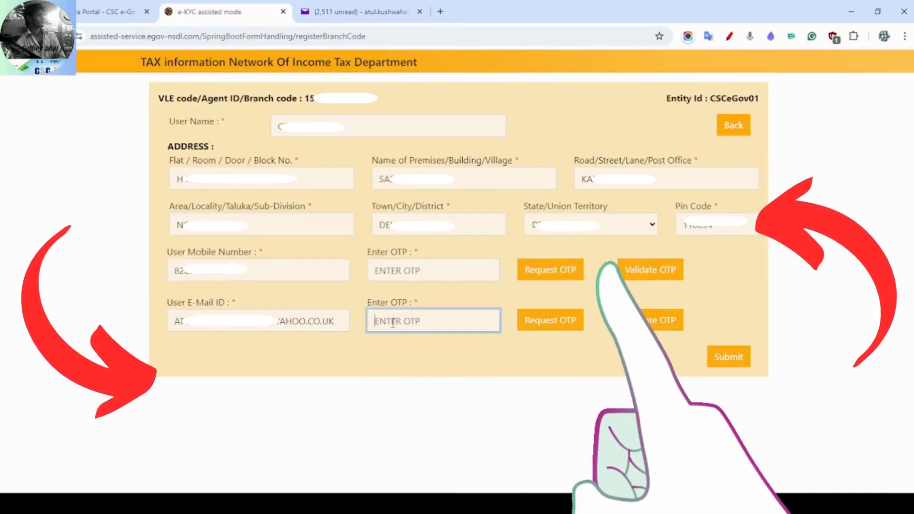
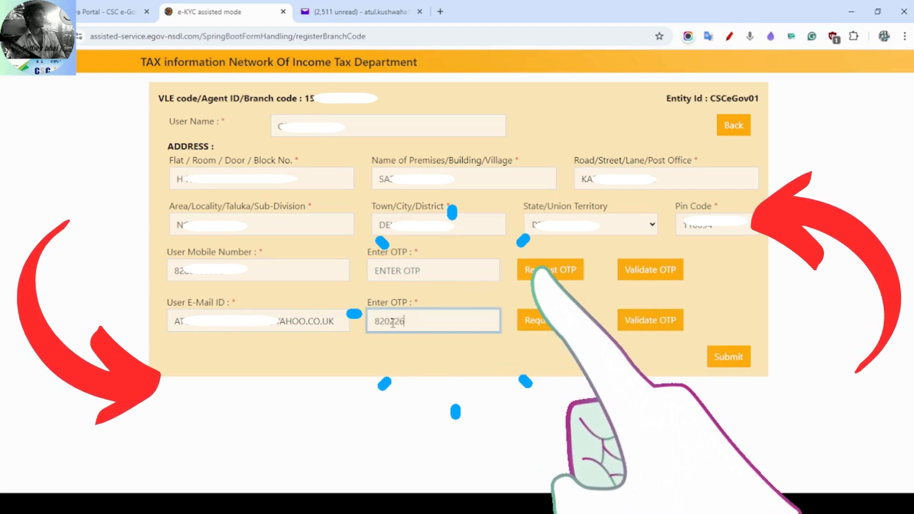
pyautogui.click(638, 322)
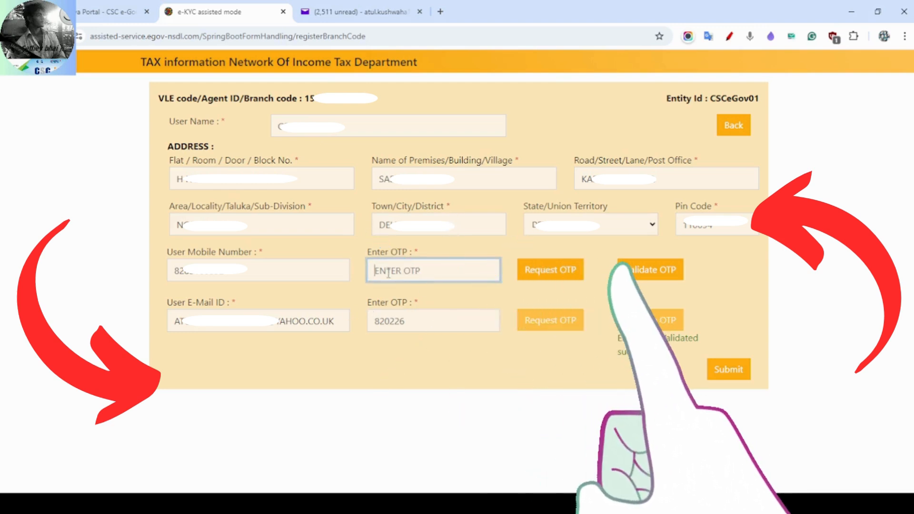
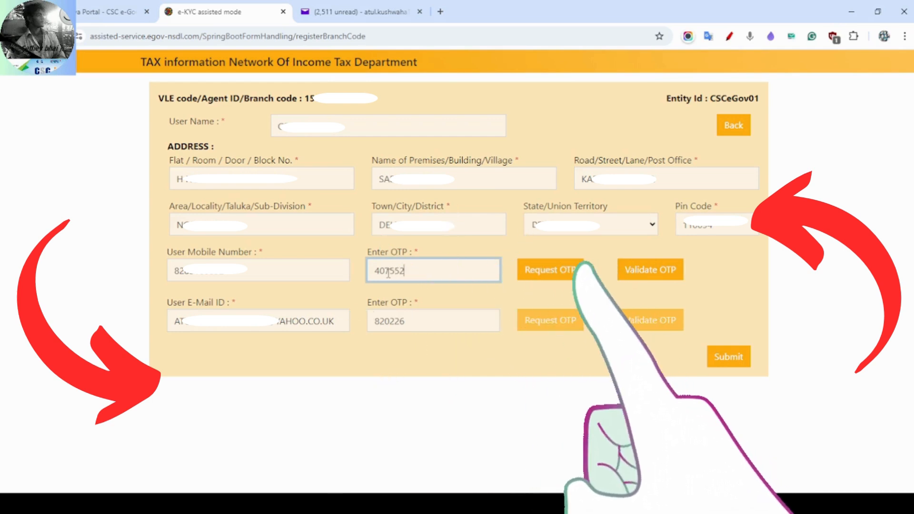
pyautogui.click(653, 270)
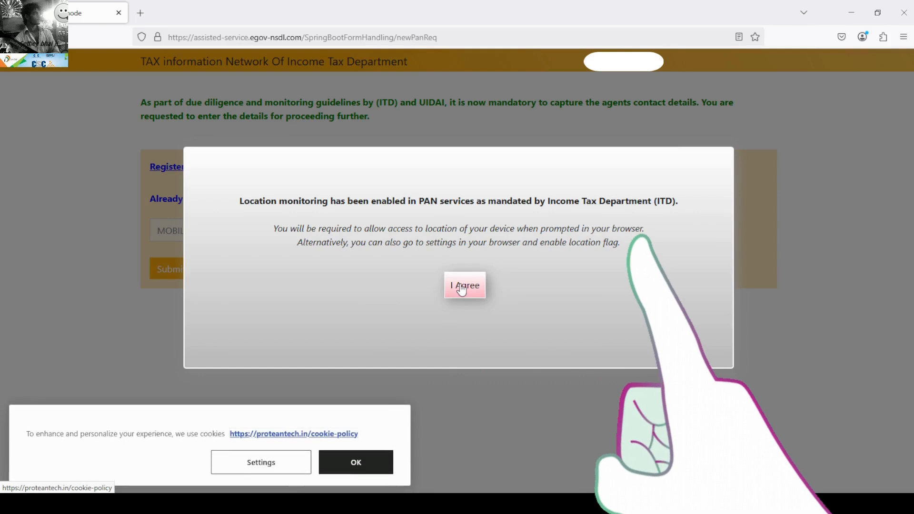
# - Agree to location monitoring, log in with the registered mobile number, and enter the received OTP
pyautogui.click(461, 287)
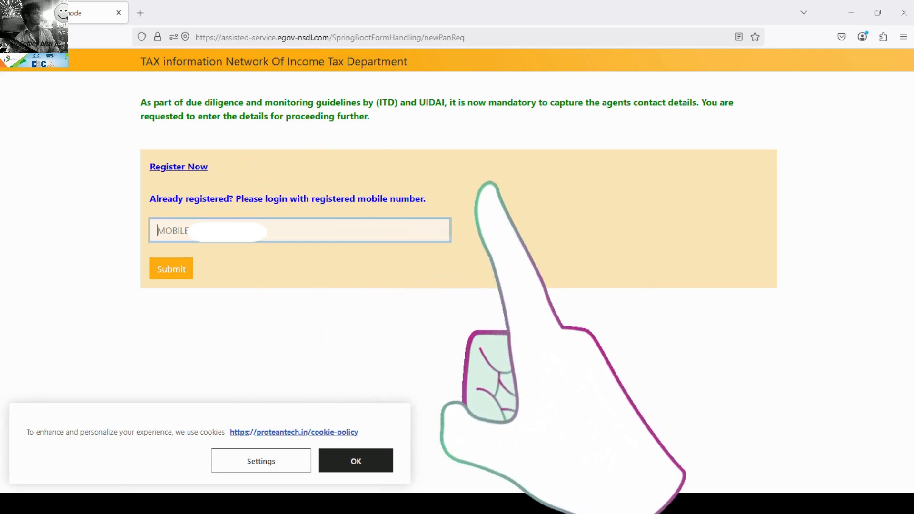
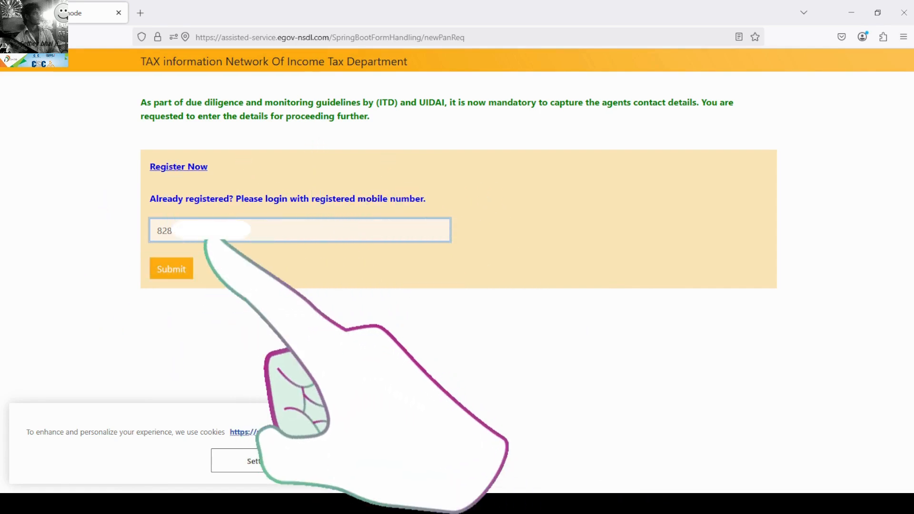
pyautogui.click(167, 269)
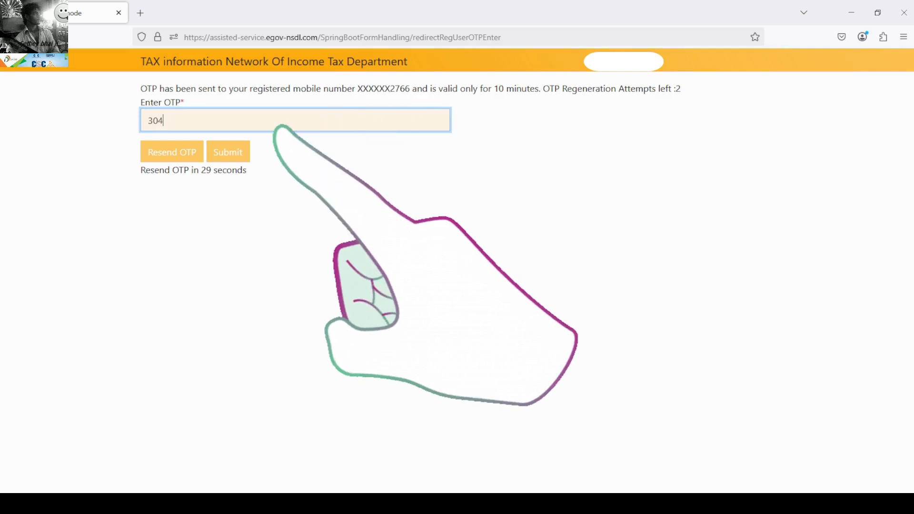
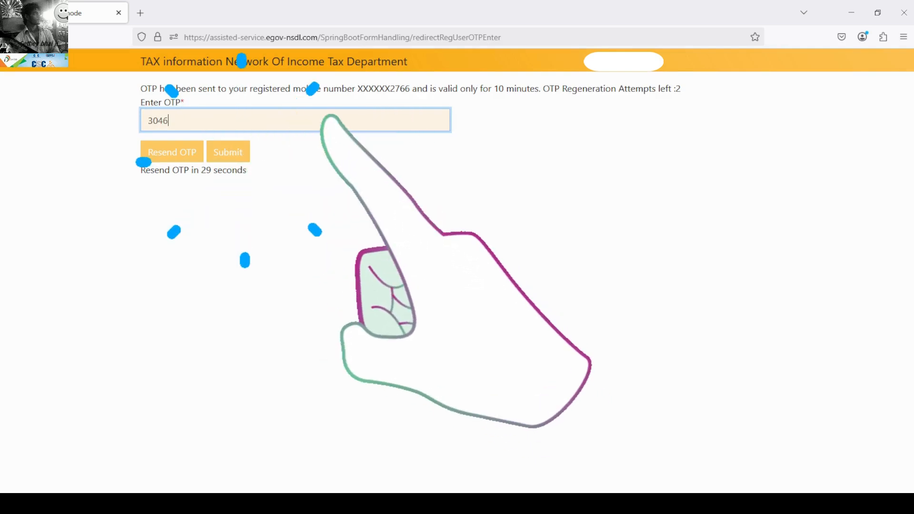
# - Submit the entered OTP to finish the agent's login
pyautogui.click(242, 154)
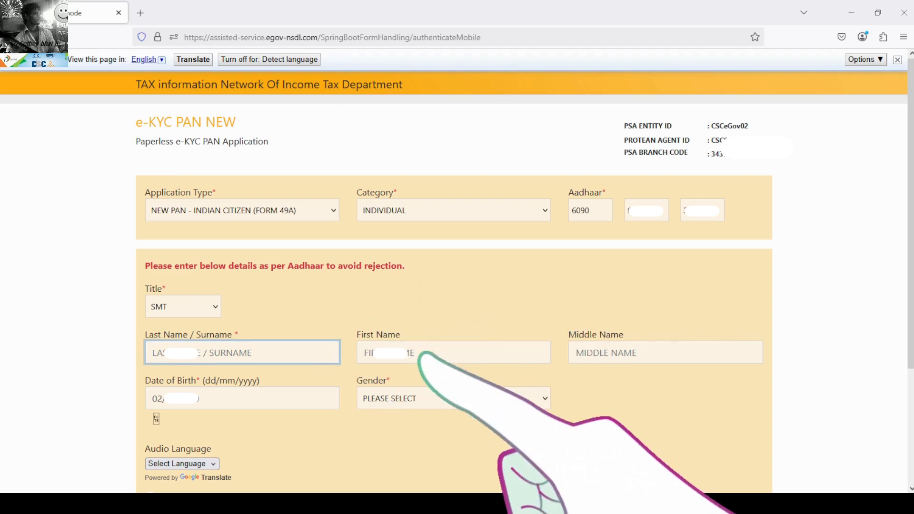
# - Enter the applicant's surname and first name, choose FEMALE gender, and tick the Aadhaar consent
pyautogui.write('LATA')
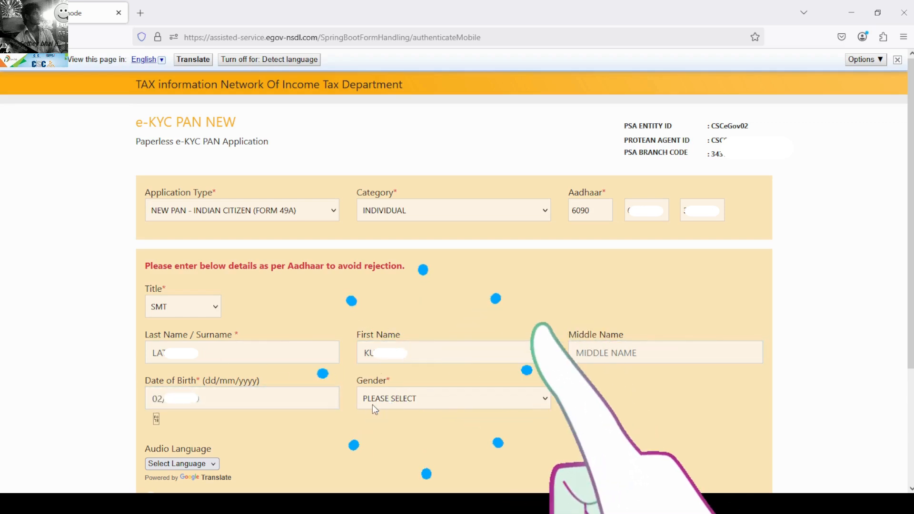
pyautogui.click(378, 452)
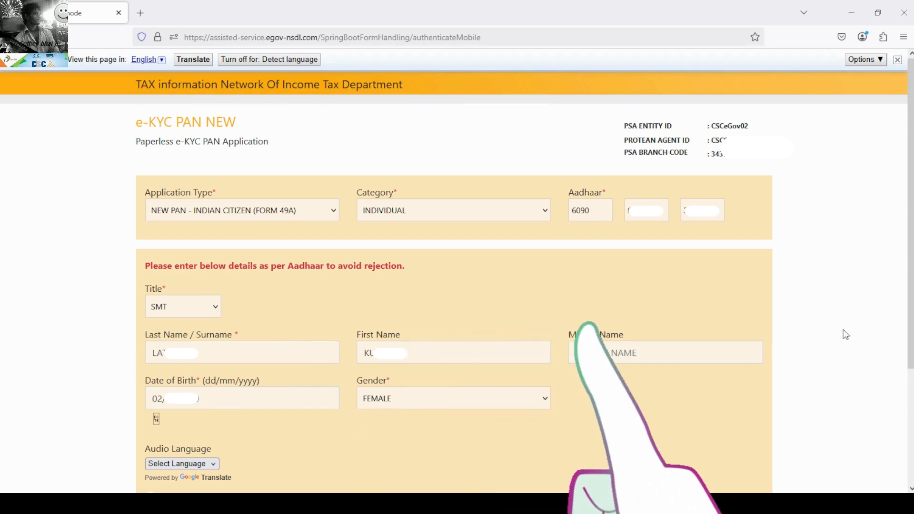
pyautogui.moveTo(910, 336); pyautogui.dragTo(910, 445)
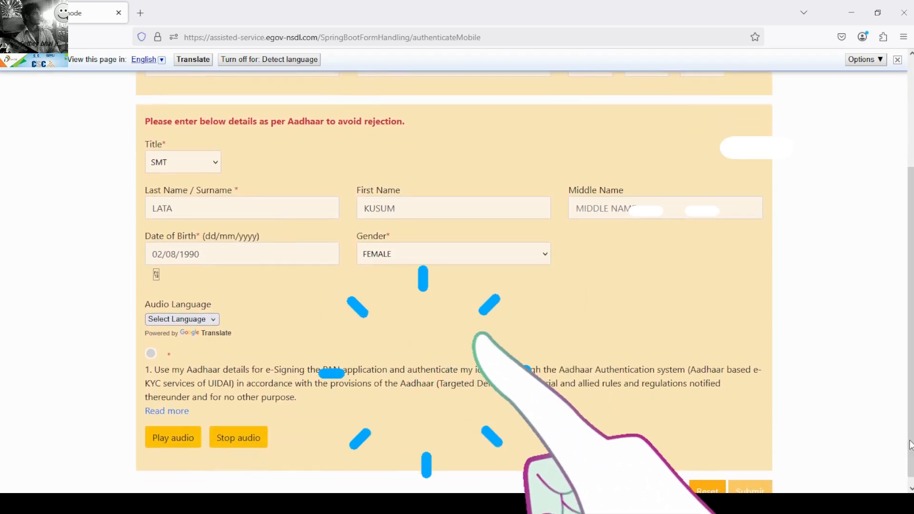
pyautogui.click(150, 355)
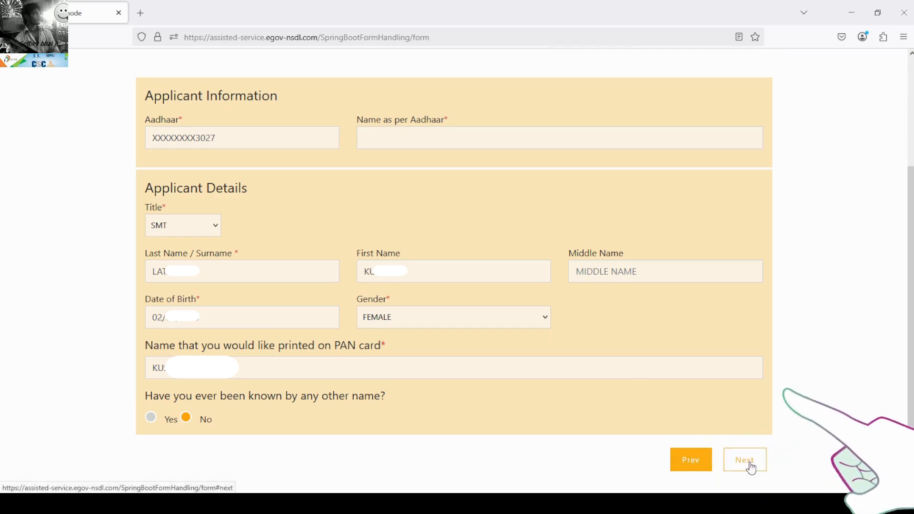
# - Continue from the Applicant Details form to the parents details section
pyautogui.click(750, 464)
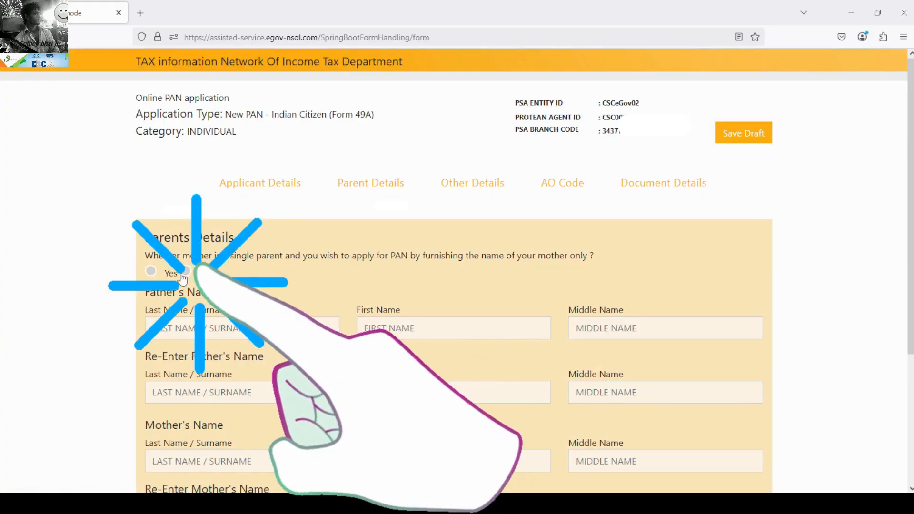
# - Answer No to the single-parent question and move into the father's name fields
pyautogui.click(186, 270)
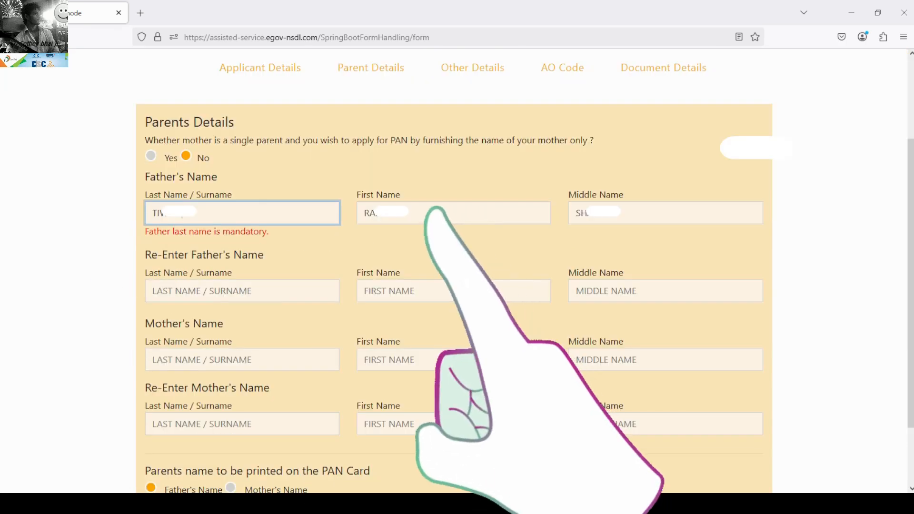
pyautogui.press('Tab')
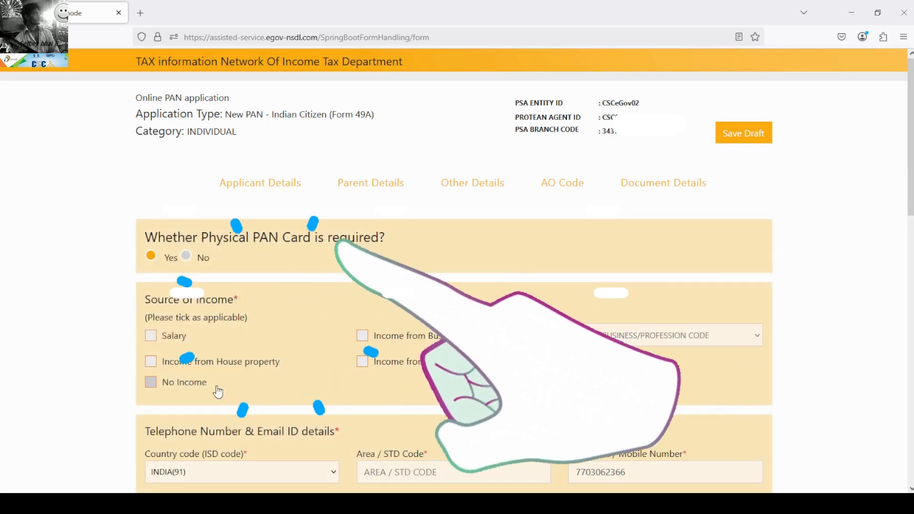
# - Set the source of income to No Income and enter area / STD code 91
pyautogui.click(151, 390)
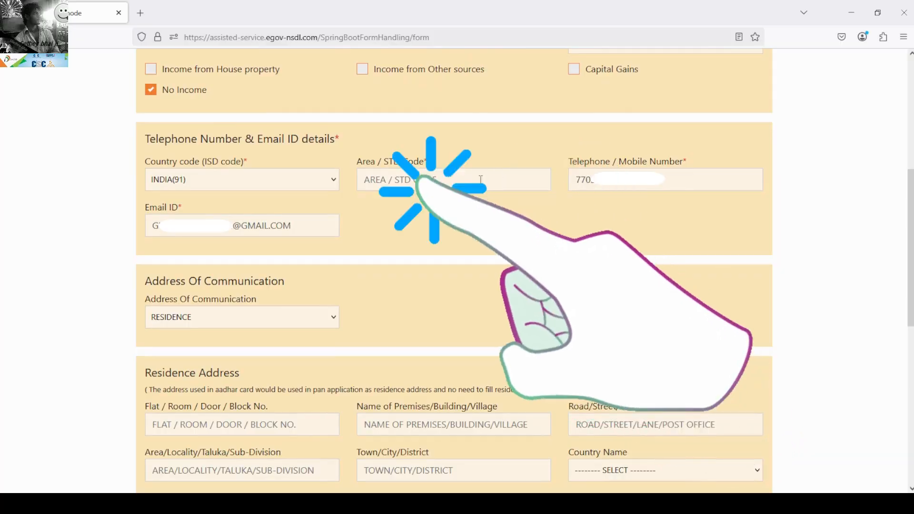
pyautogui.click(478, 178)
pyautogui.write('91')
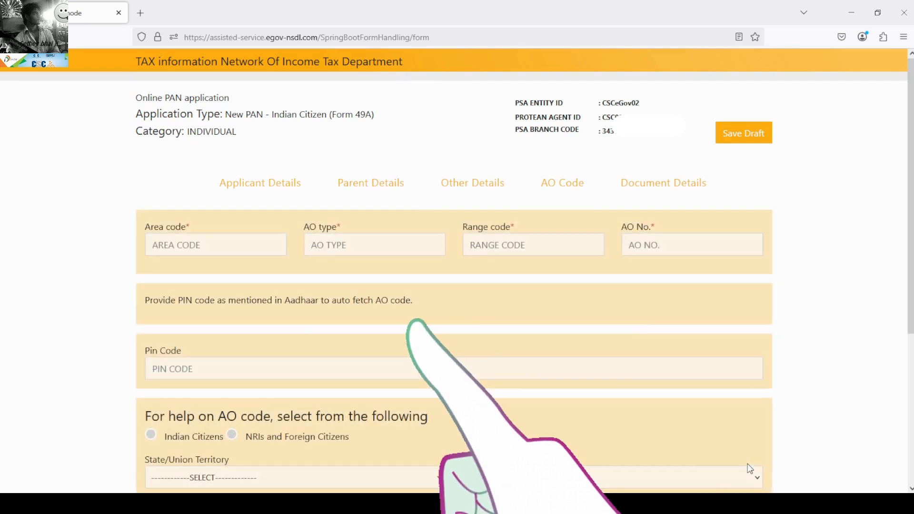
# - Enter the applicant's PIN code to auto-fill AO code LKN W 61 1, then continue
pyautogui.click(367, 372)
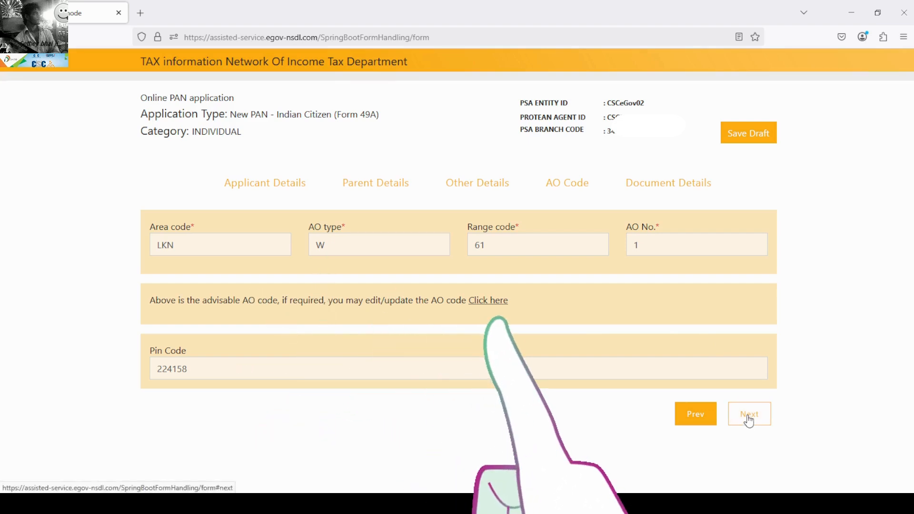
pyautogui.click(748, 419)
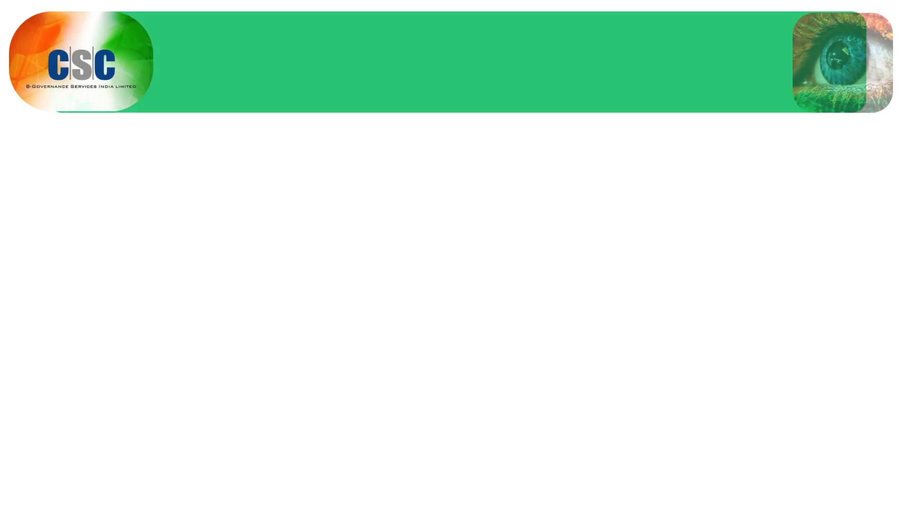
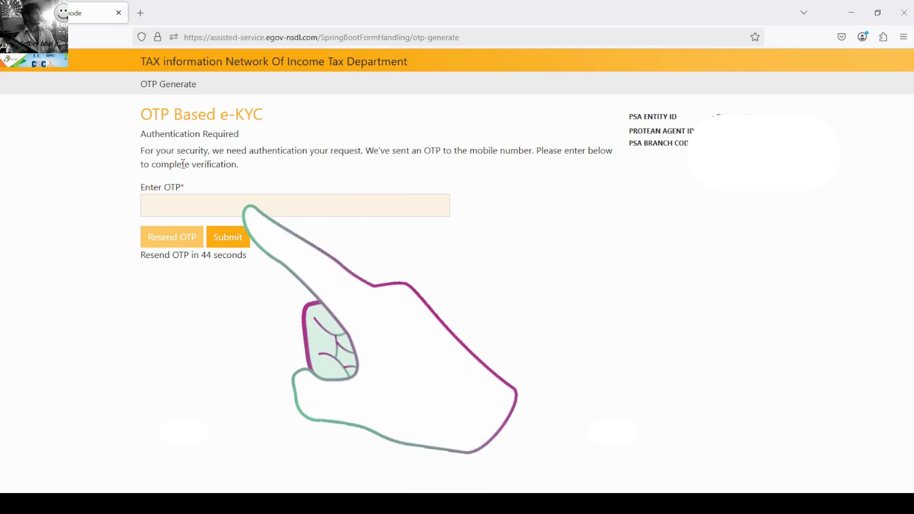
# - Enter the received e-KYC OTP and submit it for verification
pyautogui.click(193, 205)
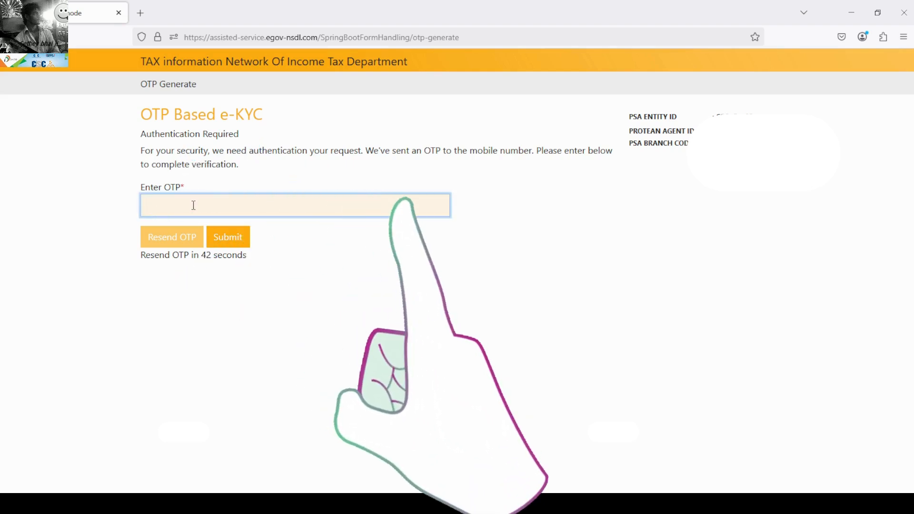
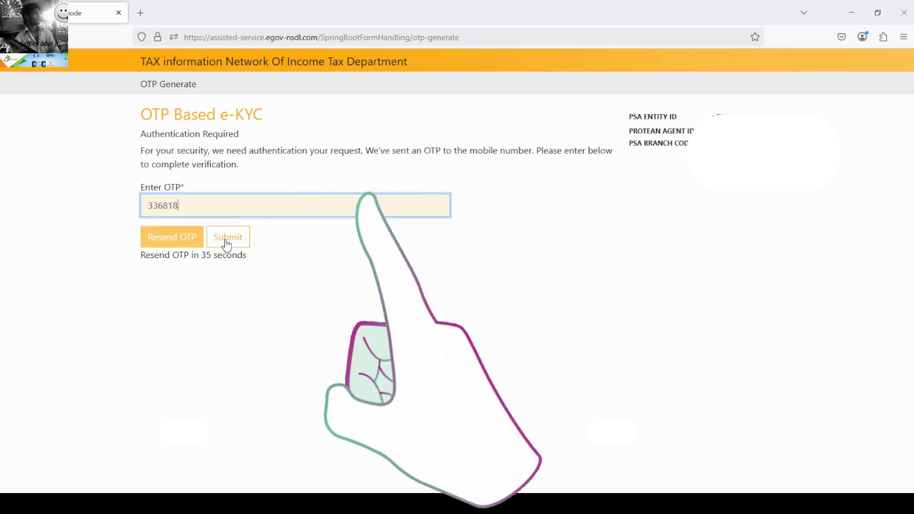
pyautogui.click(225, 240)
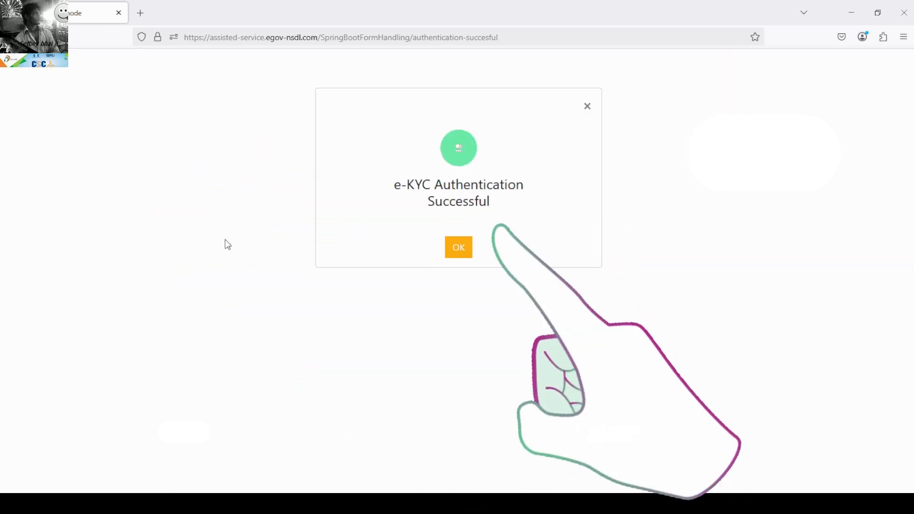
# - Dismiss the e-KYC success message and open the filled Form 49A preview before e-signing
pyautogui.click(455, 247)
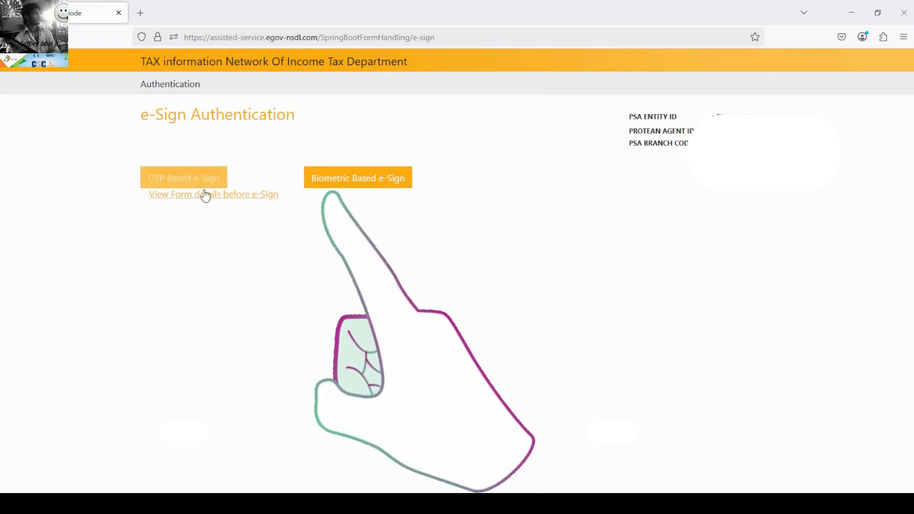
pyautogui.click(209, 196)
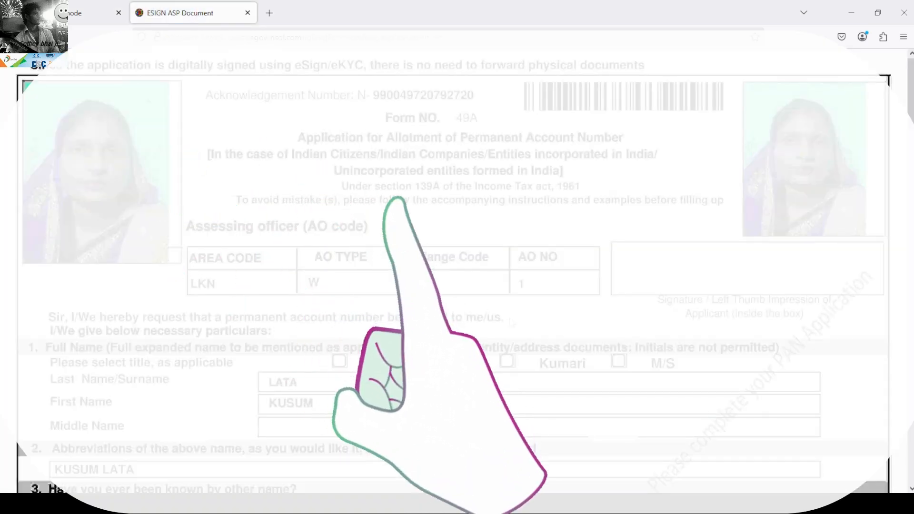
# - Scroll through the filled Form 49A preview to review every section
pyautogui.scroll(-4, 512, 323)
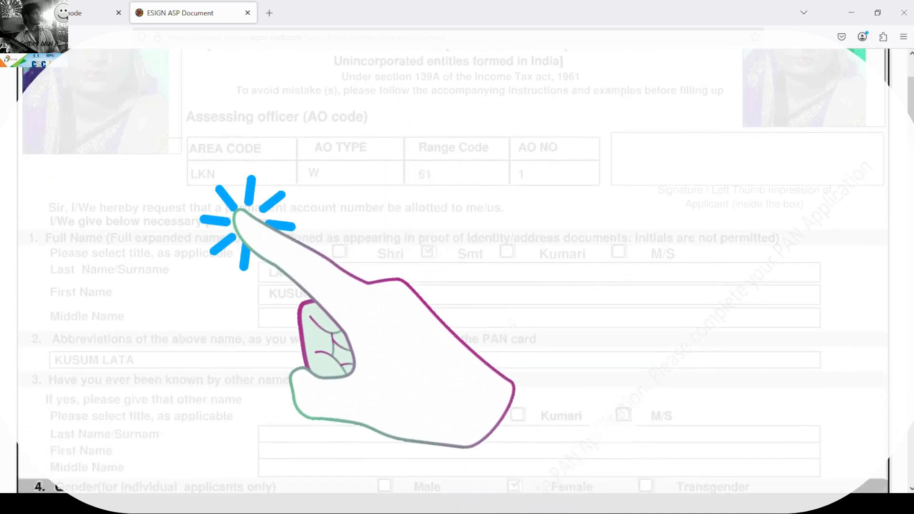
pyautogui.scroll(-8, 512, 323)
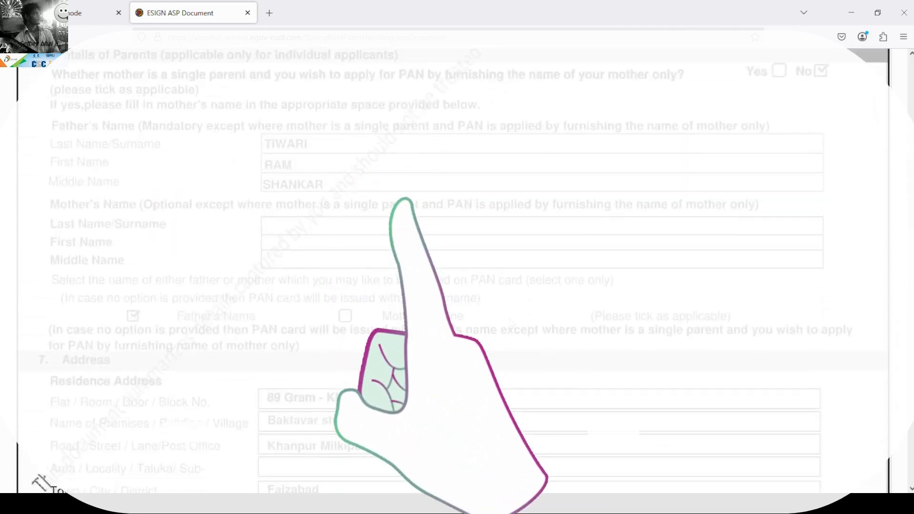
pyautogui.scroll(-3, 511, 323)
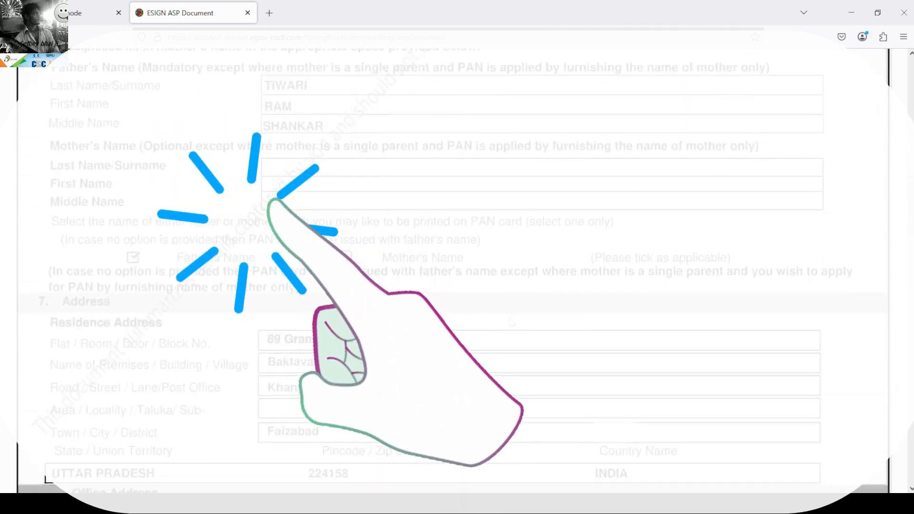
pyautogui.scroll(-3, 511, 322)
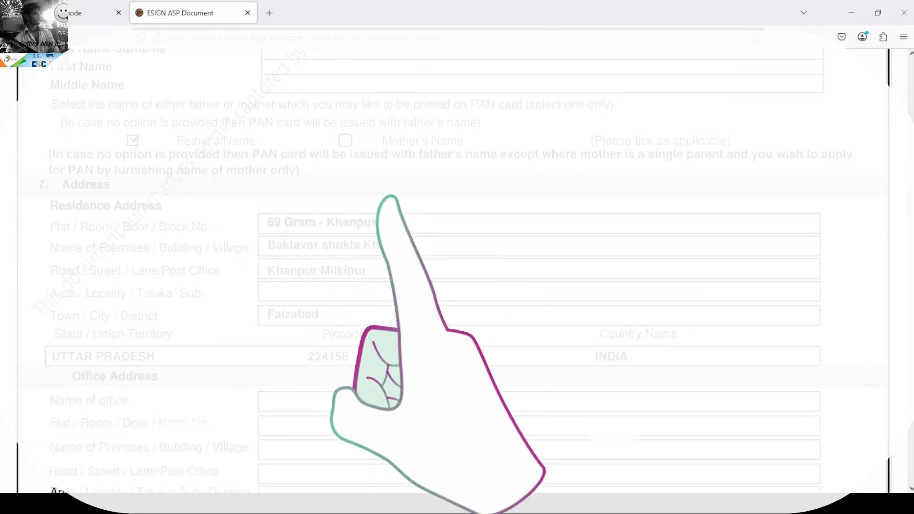
pyautogui.scroll(-1, 510, 324)
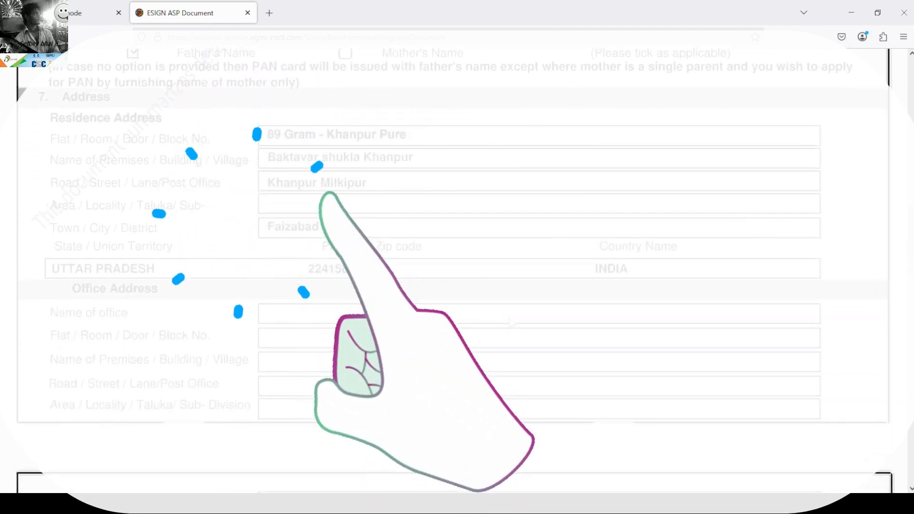
pyautogui.scroll(-6, 511, 323)
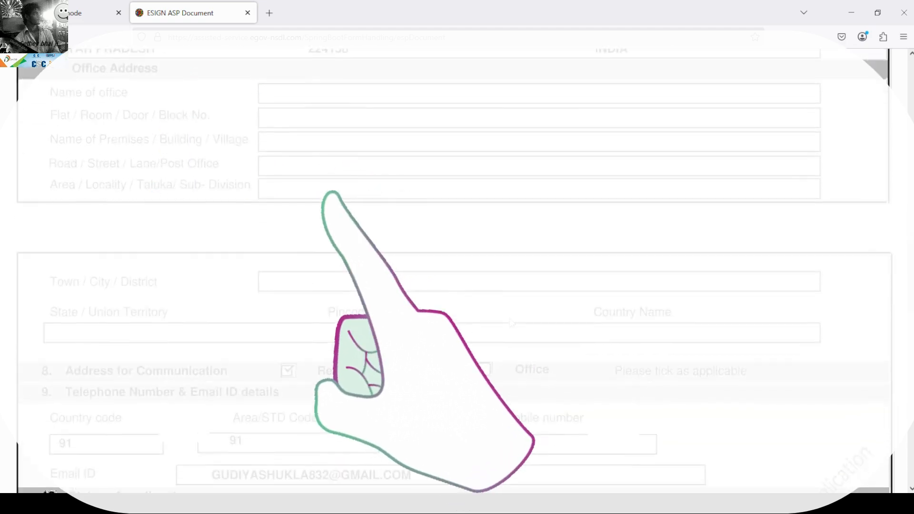
pyautogui.scroll(-5, 511, 324)
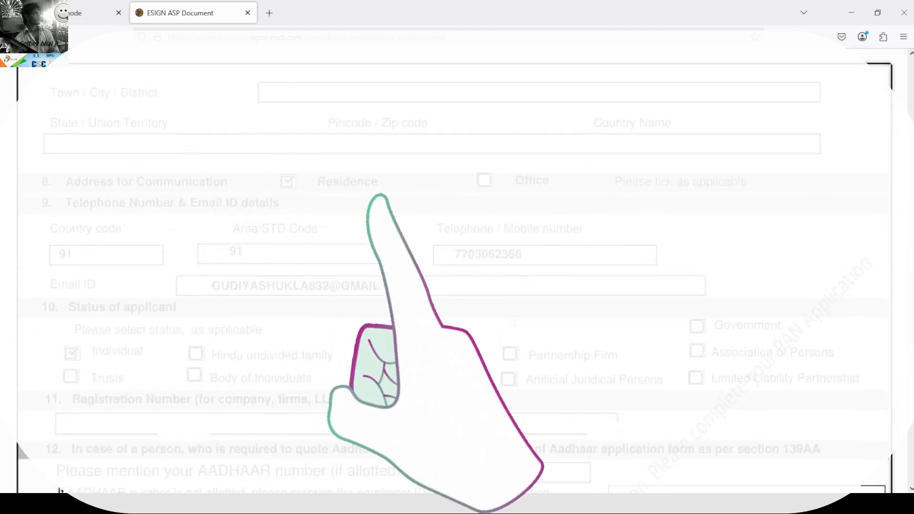
pyautogui.scroll(-4, 453, 271)
pyautogui.scroll(-1, 454, 272)
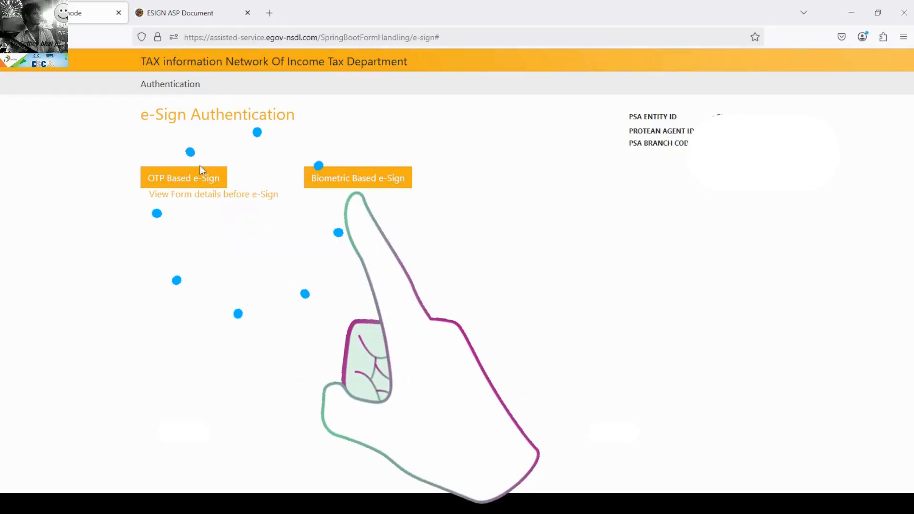
# - Choose OTP-based e-Sign, give consent, enter the Aadhaar number and request the OTP
pyautogui.click(188, 177)
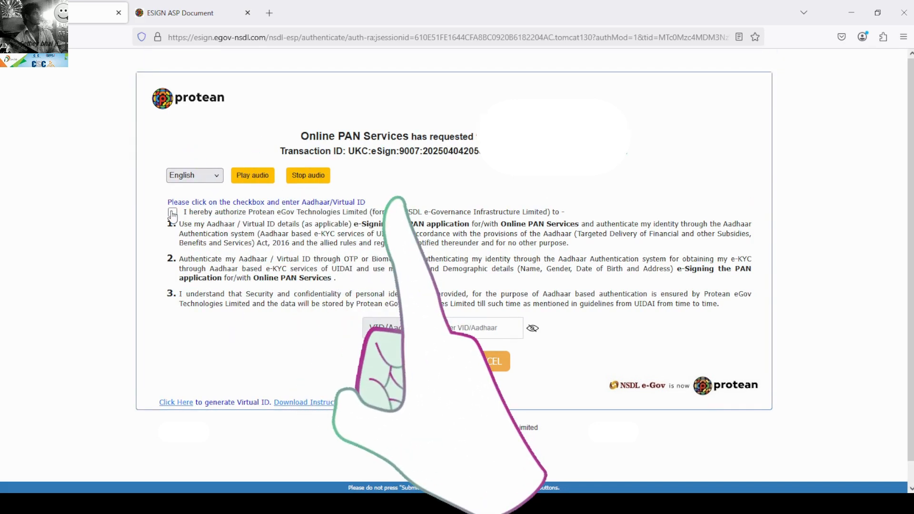
pyautogui.click(172, 214)
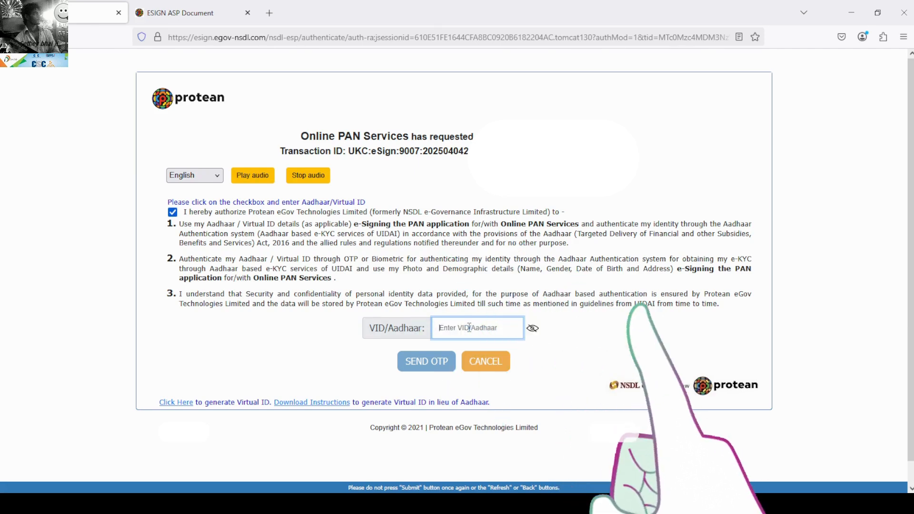
pyautogui.write('••')
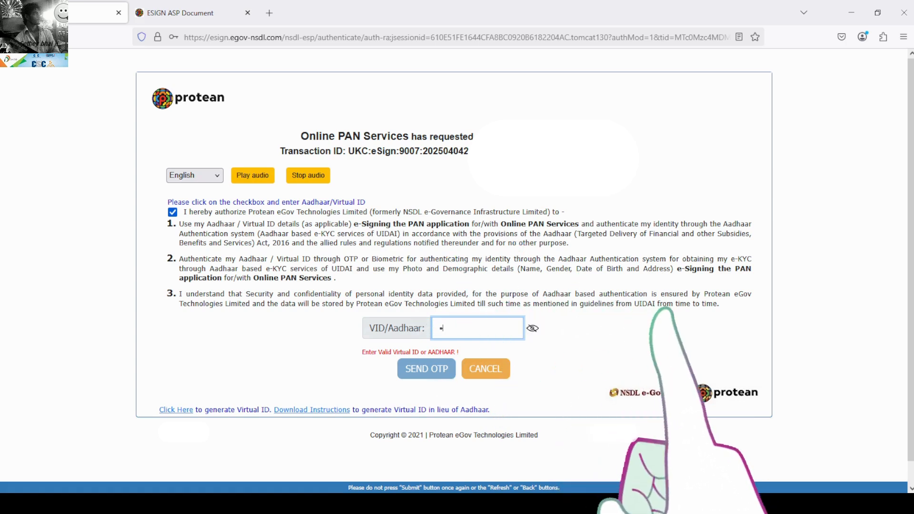
pyautogui.press('BackSpace')
pyautogui.write('•')
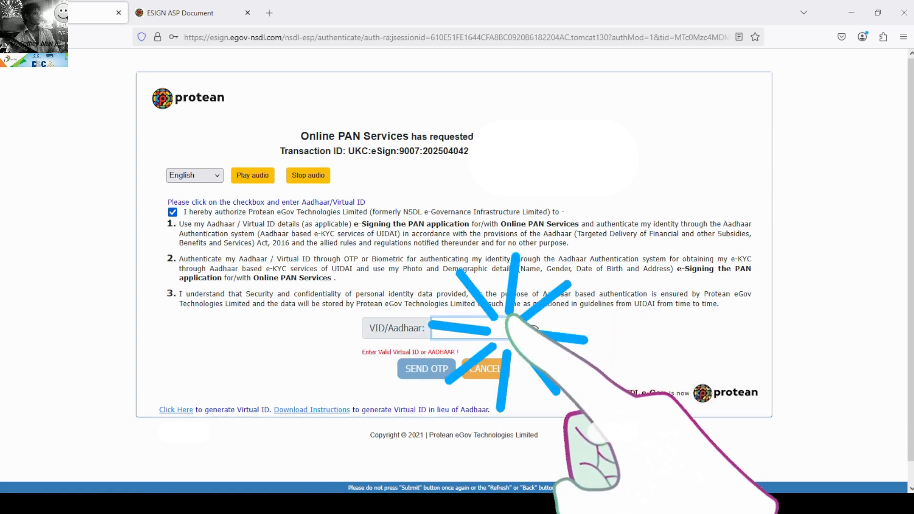
pyautogui.write('••')
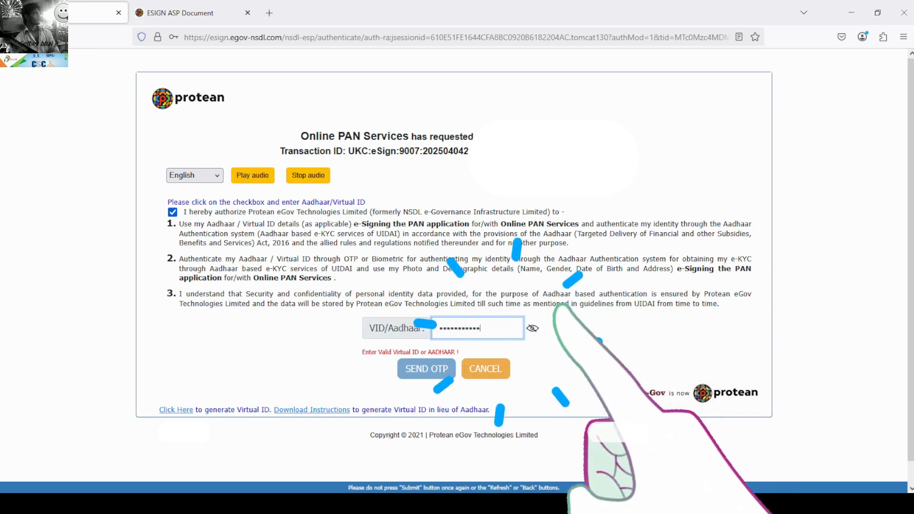
pyautogui.write('•')
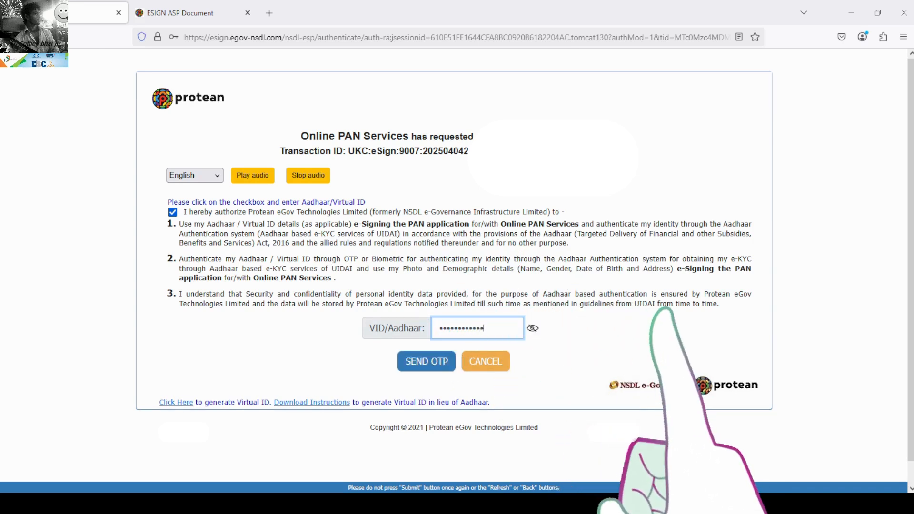
pyautogui.click(427, 363)
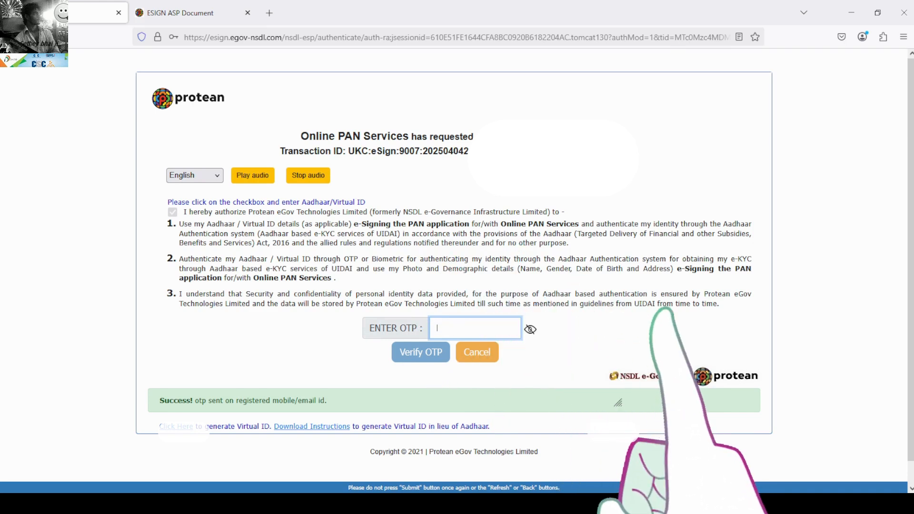
# - Verify the Aadhaar OTP to e-sign the application and reach the CSC wallet payment page
pyautogui.write('••')
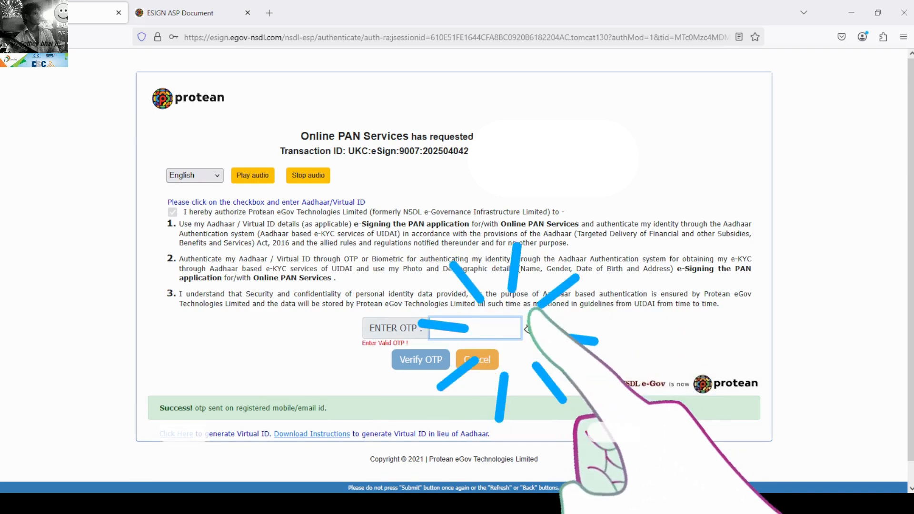
pyautogui.write('••••')
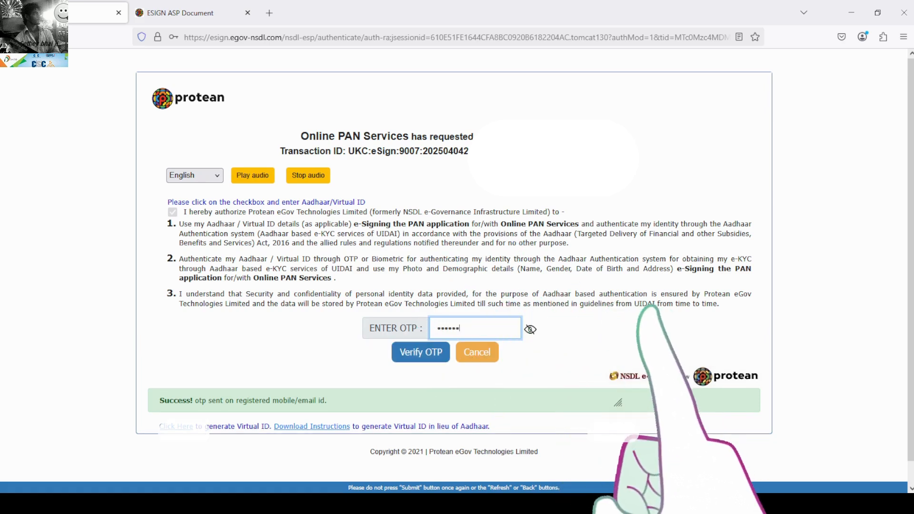
pyautogui.click(434, 355)
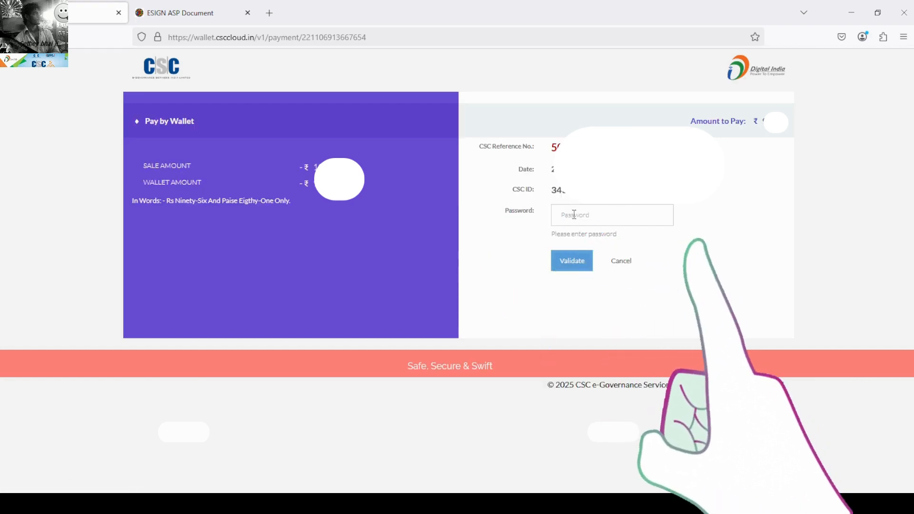
pyautogui.click(574, 215)
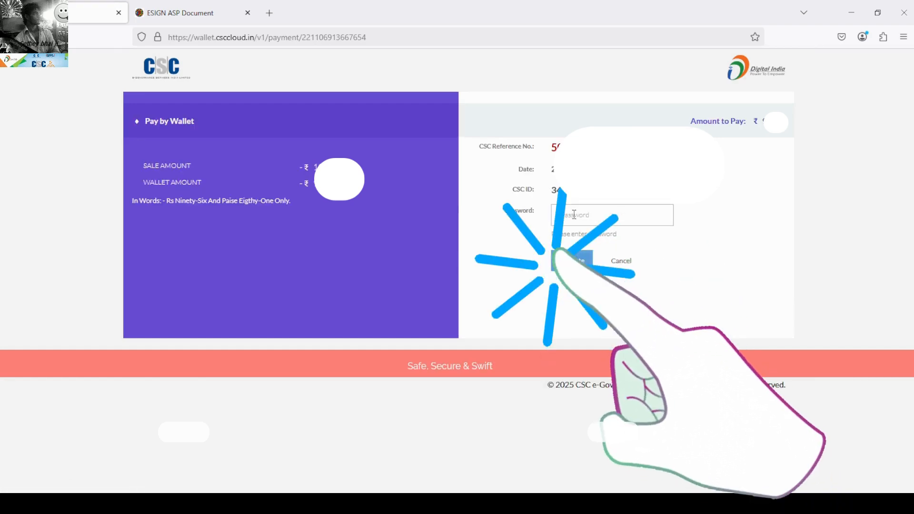
# - Pay the 107.0 fee from the CSC wallet using the wallet password and 6-digit PIN
pyautogui.write('••')
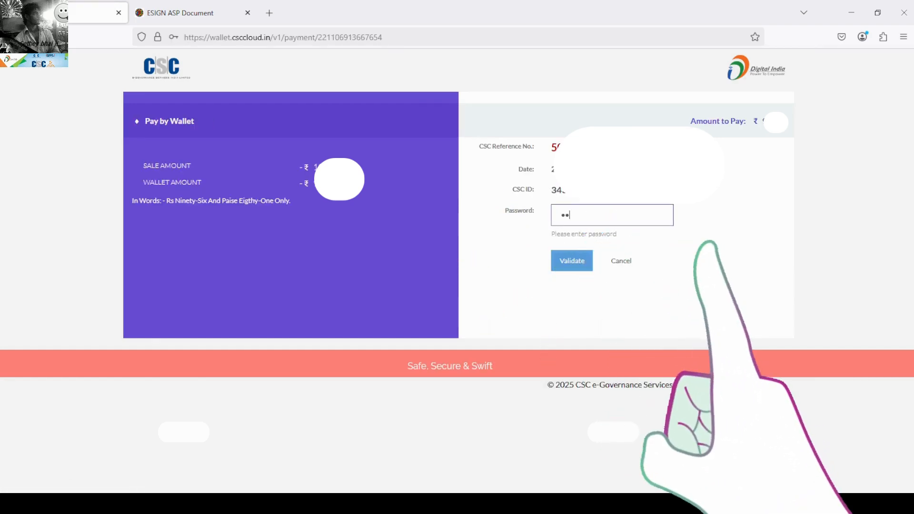
pyautogui.write('••')
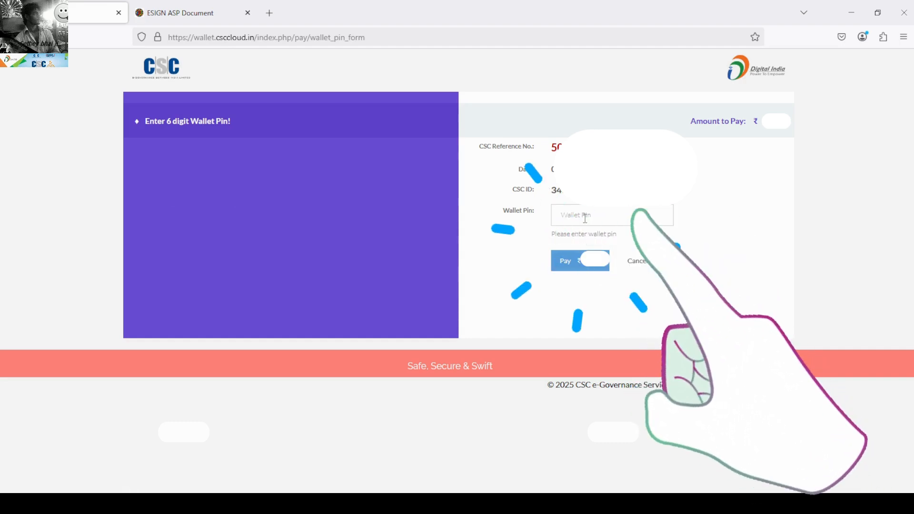
pyautogui.click(586, 218)
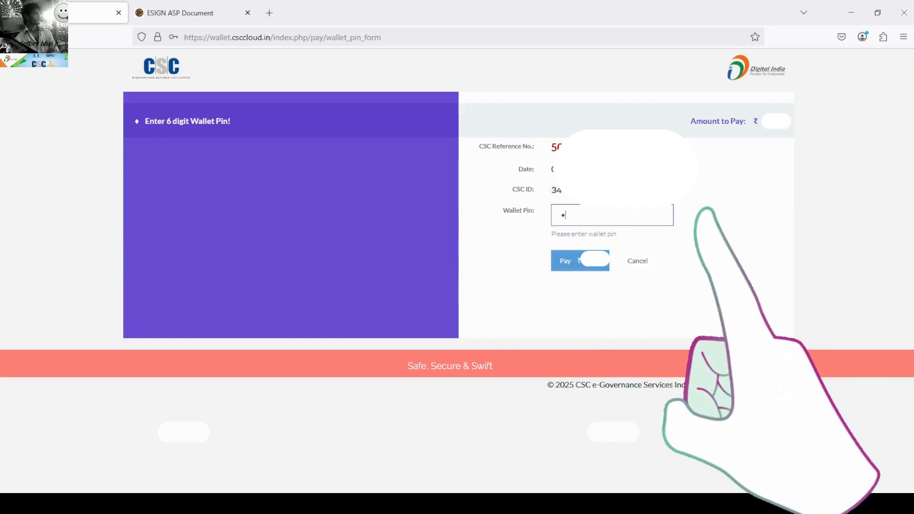
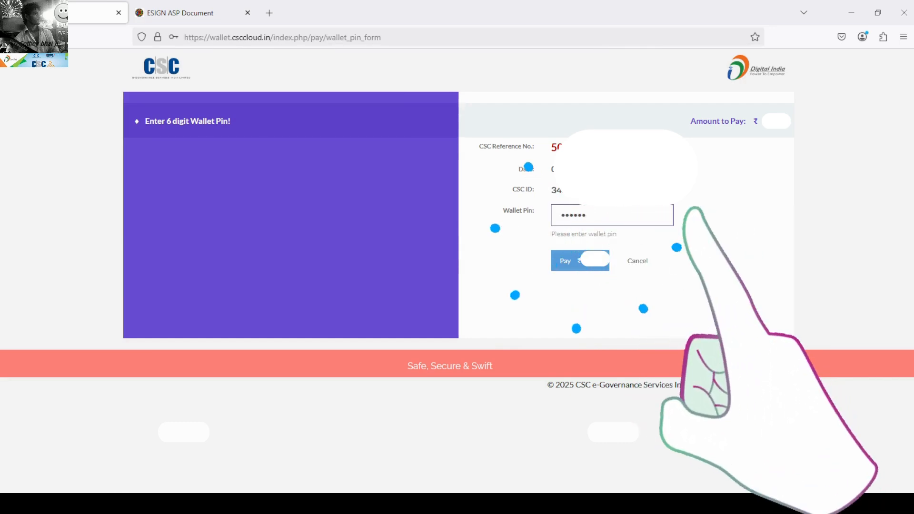
pyautogui.press('Return')
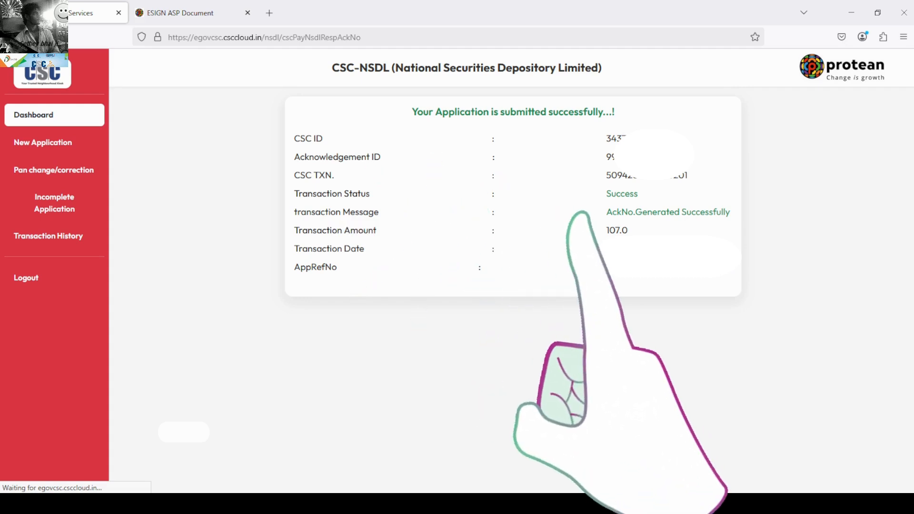
# - Check Transaction History for the successful application, then start a PAN change/correction form
pyautogui.click(55, 237)
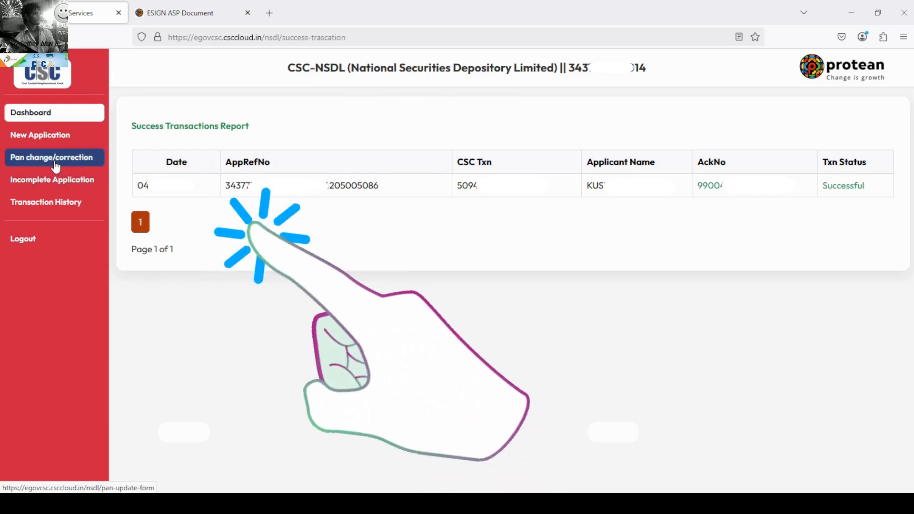
pyautogui.click(55, 158)
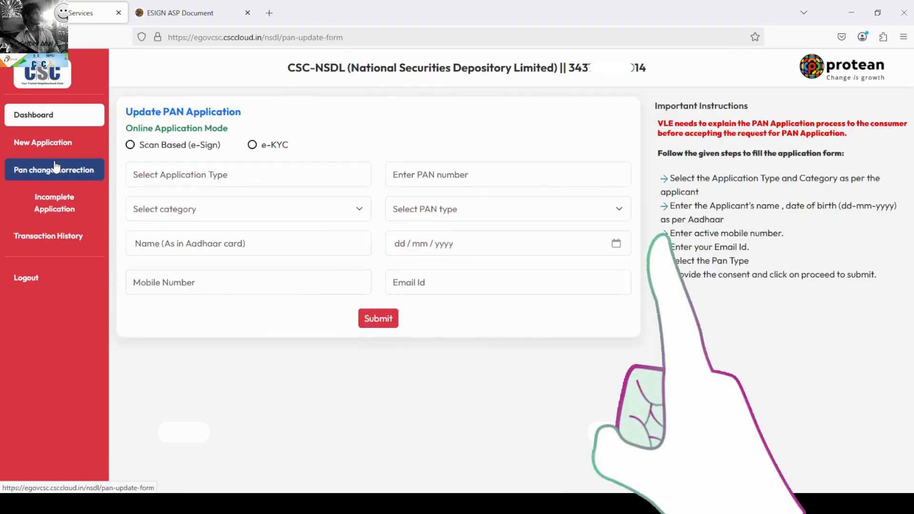
# - Set the Update PAN form to e-KYC, Change and Correction form(CSF), INDIVIDUAL, Physical PAN Card/E -PAN Card
pyautogui.click(253, 145)
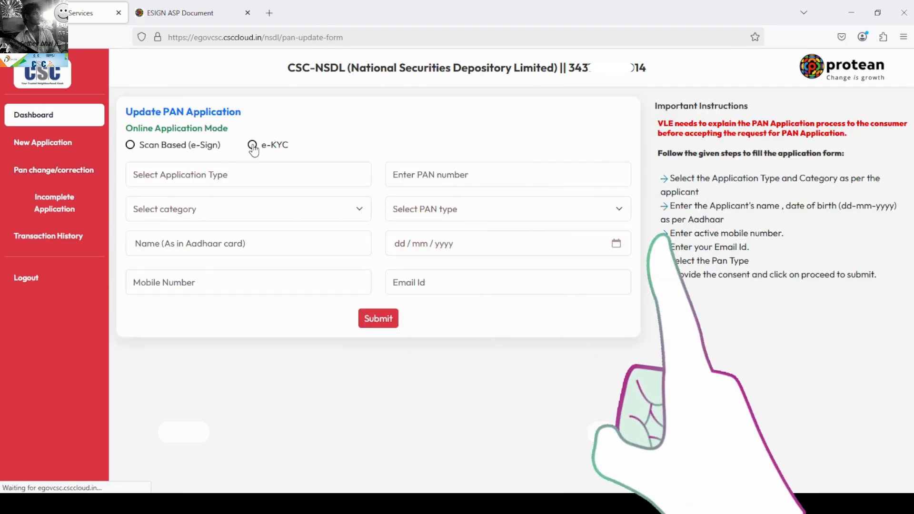
pyautogui.click(243, 176)
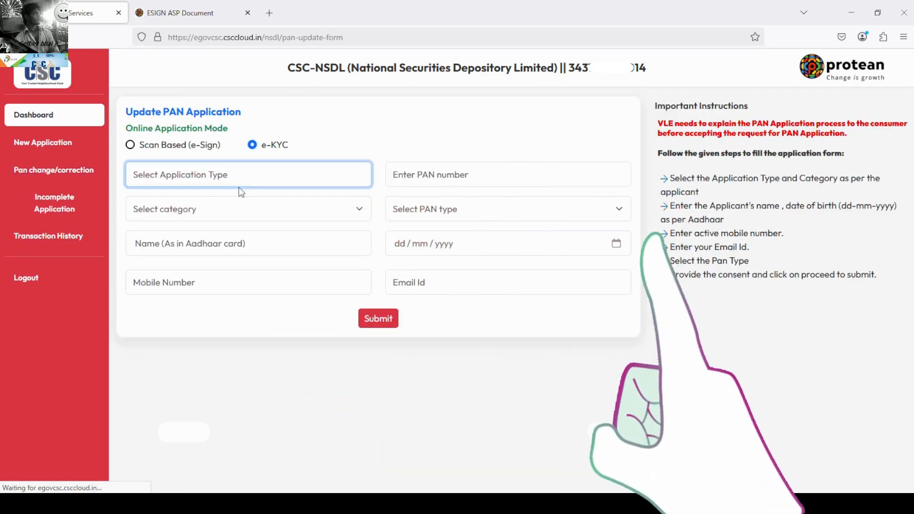
pyautogui.click(231, 215)
pyautogui.click(426, 180)
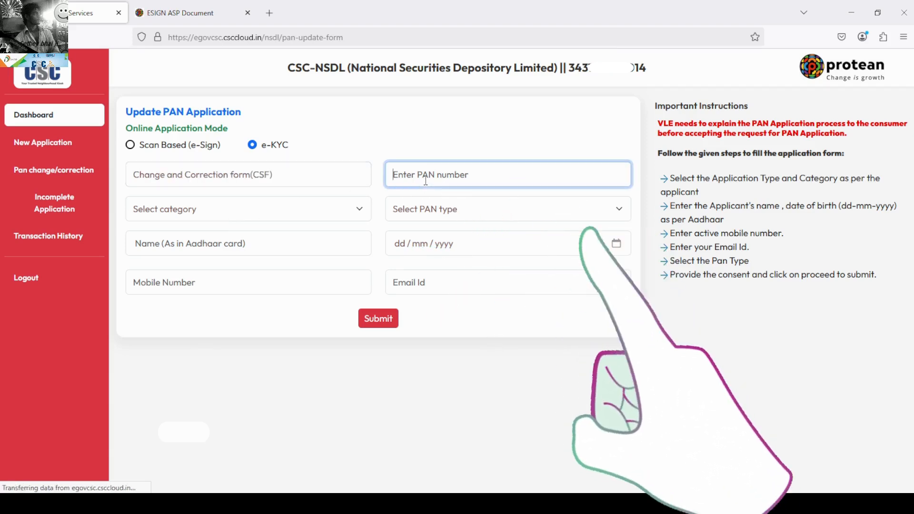
pyautogui.click(336, 212)
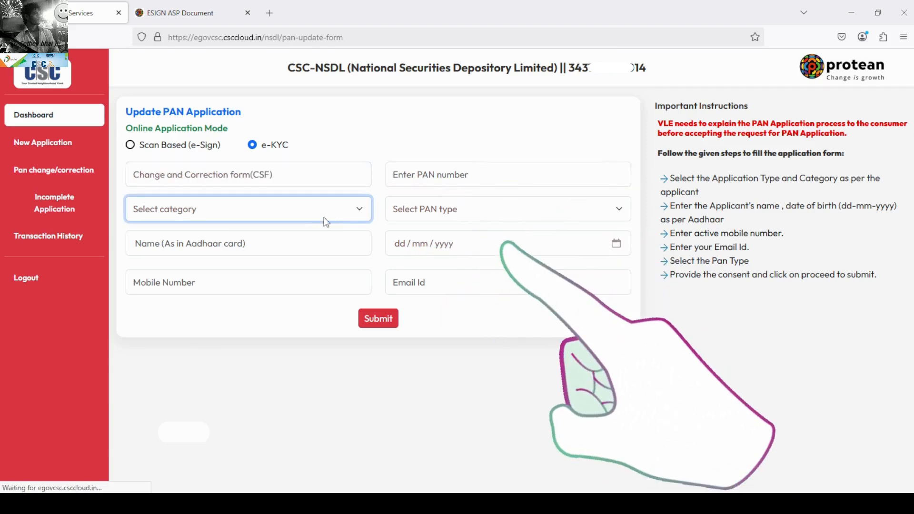
pyautogui.click(274, 244)
pyautogui.click(411, 220)
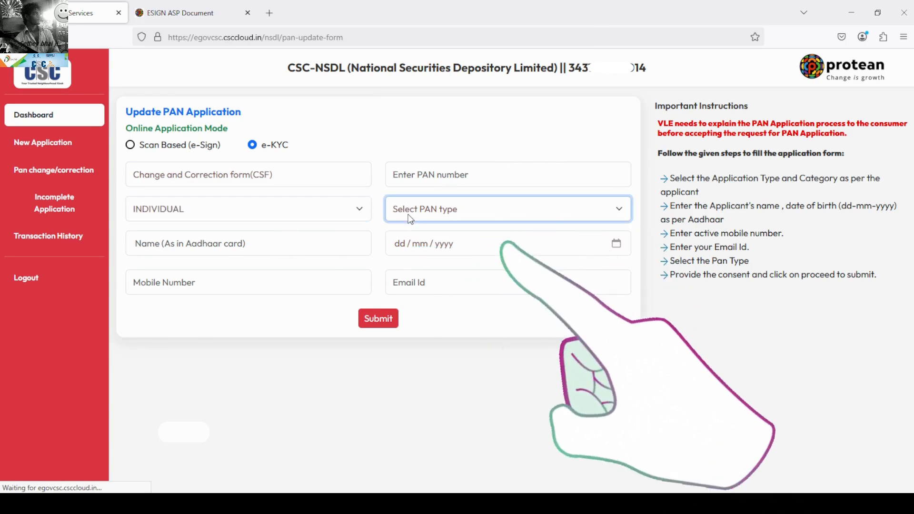
pyautogui.click(412, 248)
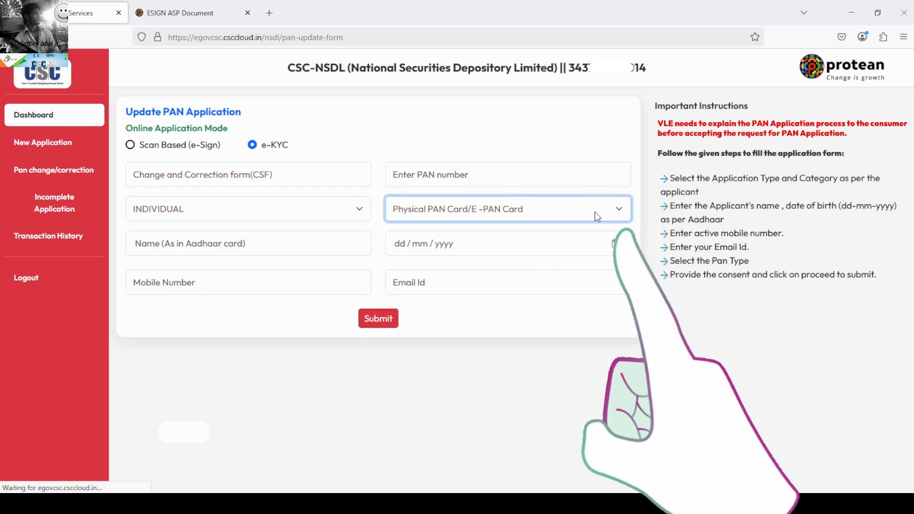
pyautogui.click(65, 209)
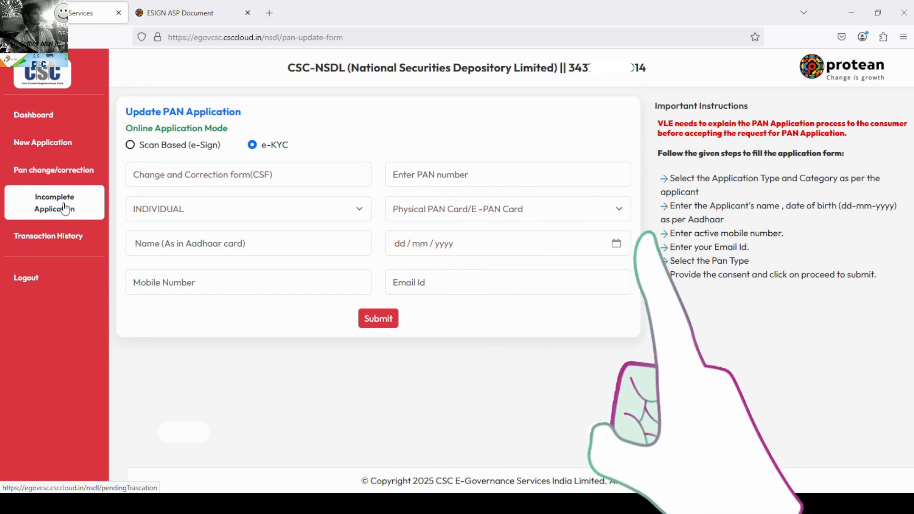
# - Check the Incomplete Application report, which shows no records, then return to the Dashboard
pyautogui.click(66, 210)
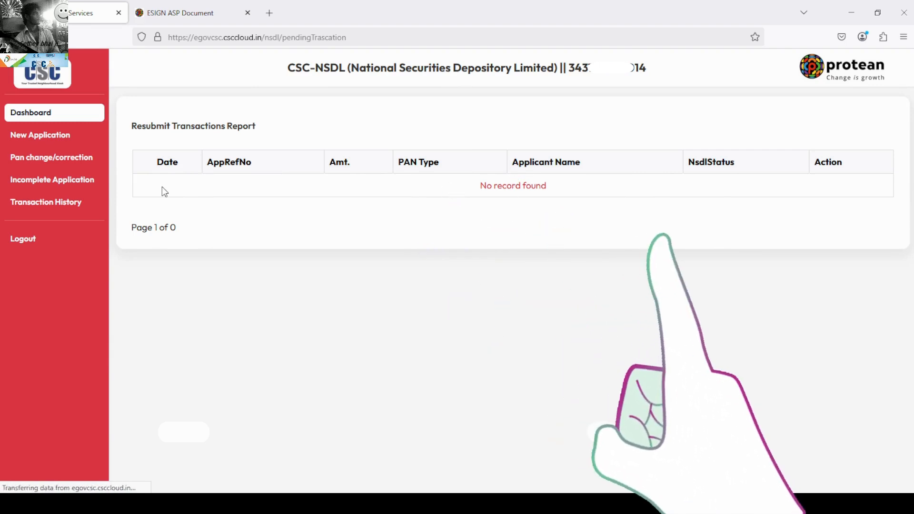
pyautogui.click(54, 117)
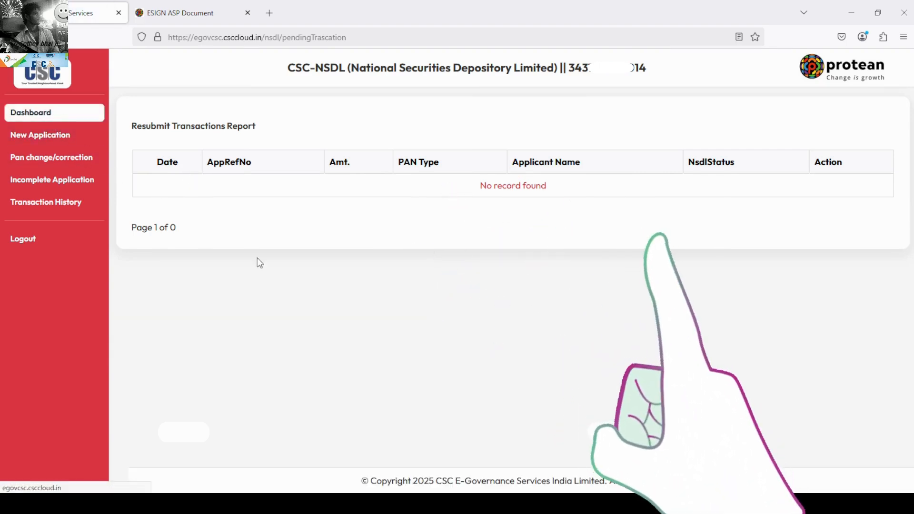